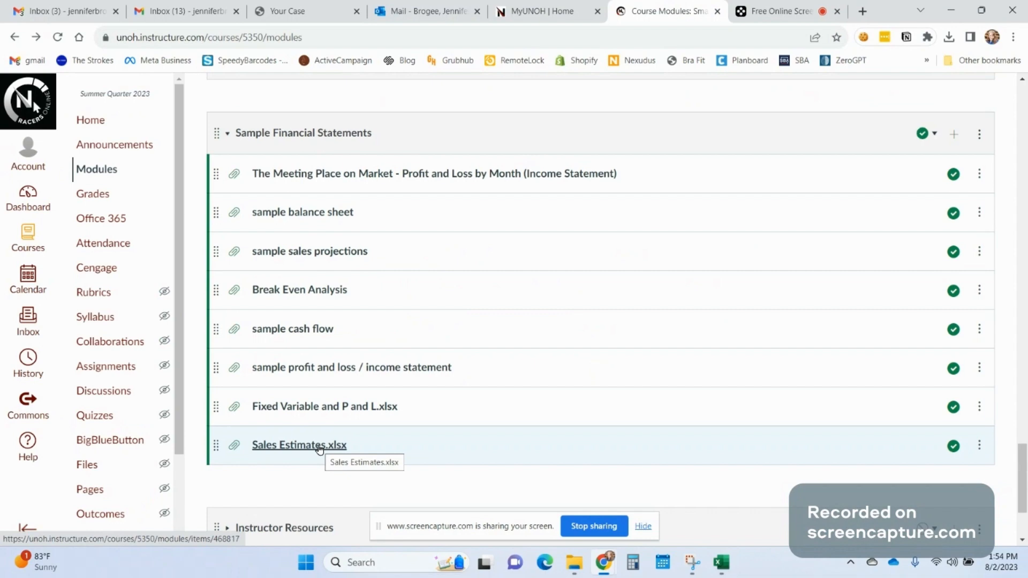
# Open the Sales Estimates.xlsx course item and switch to its workbook in Excel to examine the product names in A2:A5.
pyautogui.click(319, 447)
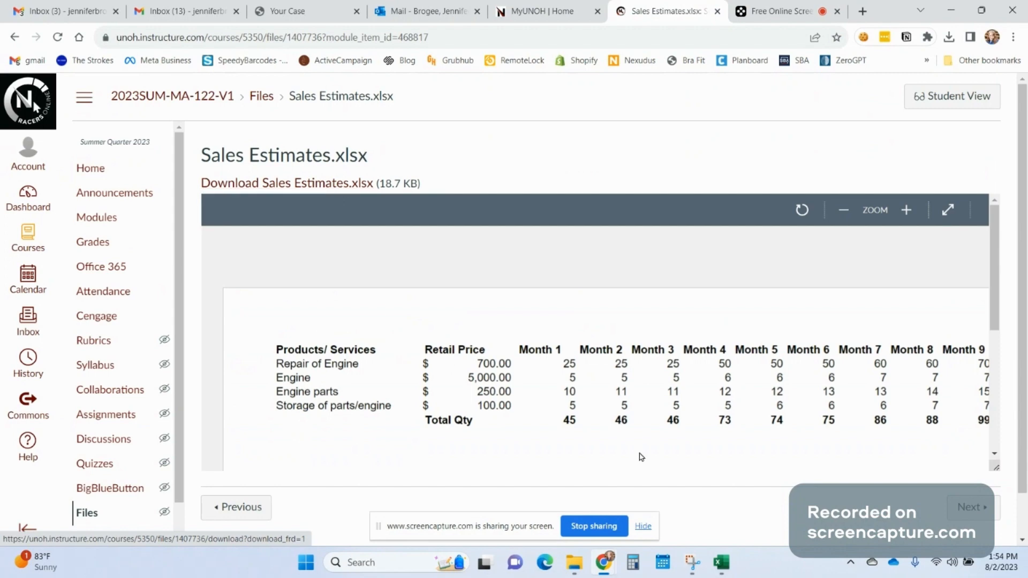
pyautogui.click(720, 564)
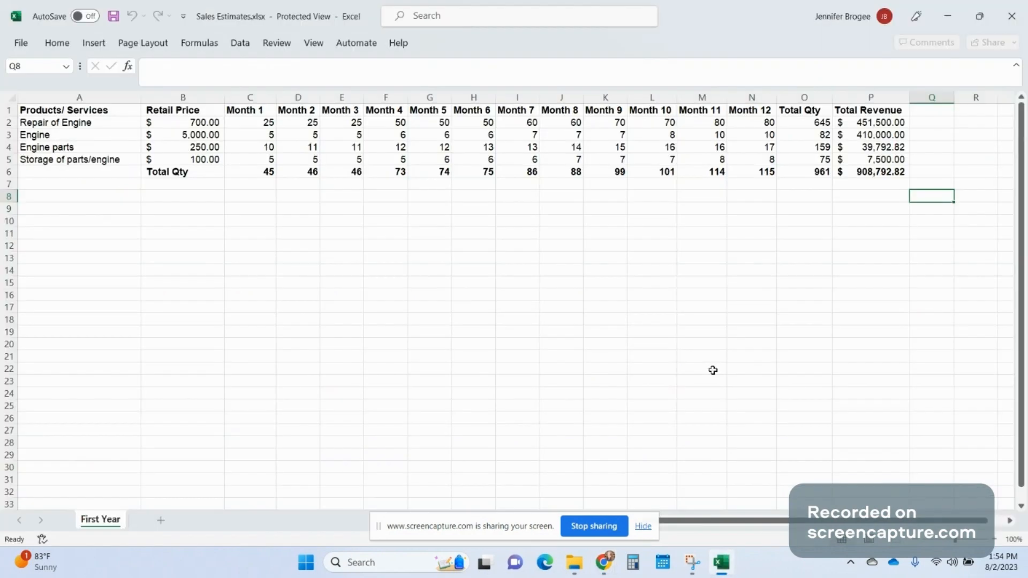
pyautogui.click(712, 370)
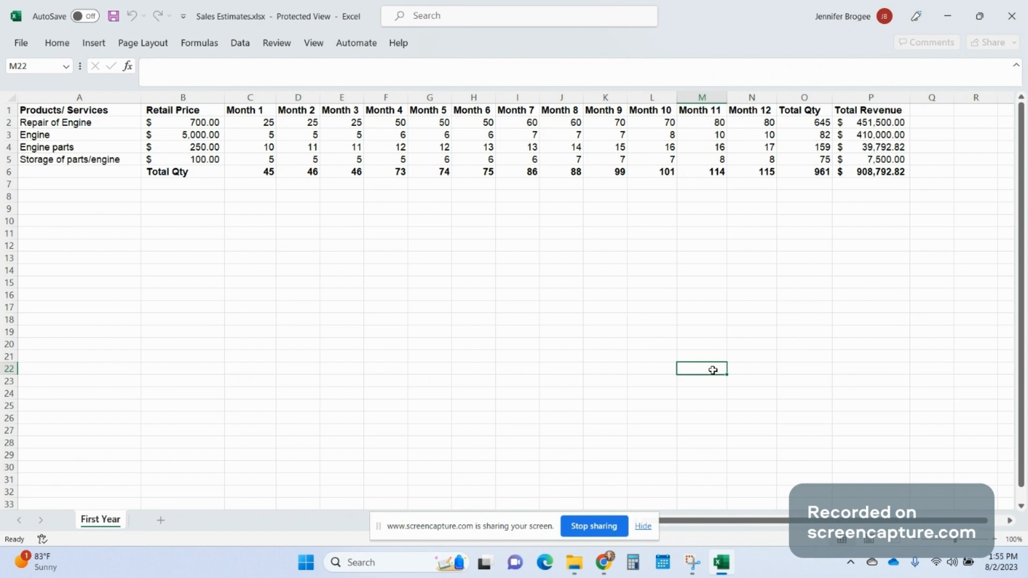
pyautogui.click(95, 123)
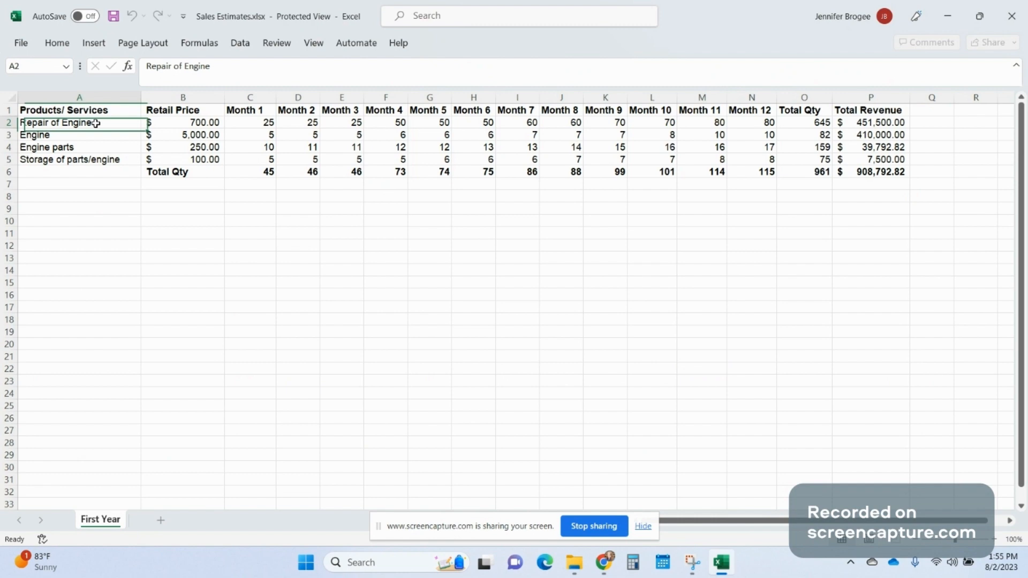
pyautogui.moveTo(96, 123); pyautogui.dragTo(80, 159)
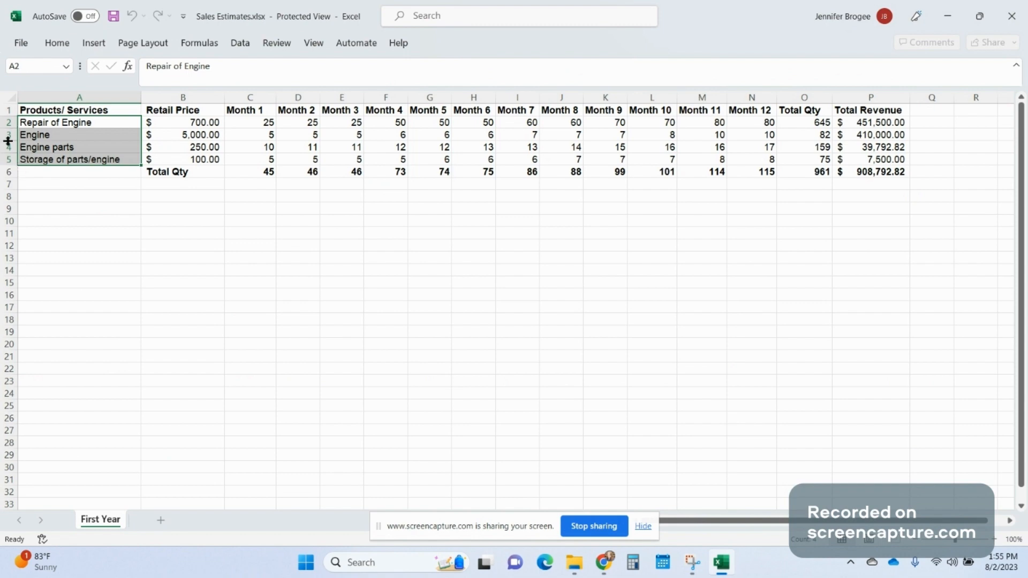
pyautogui.click(9, 171)
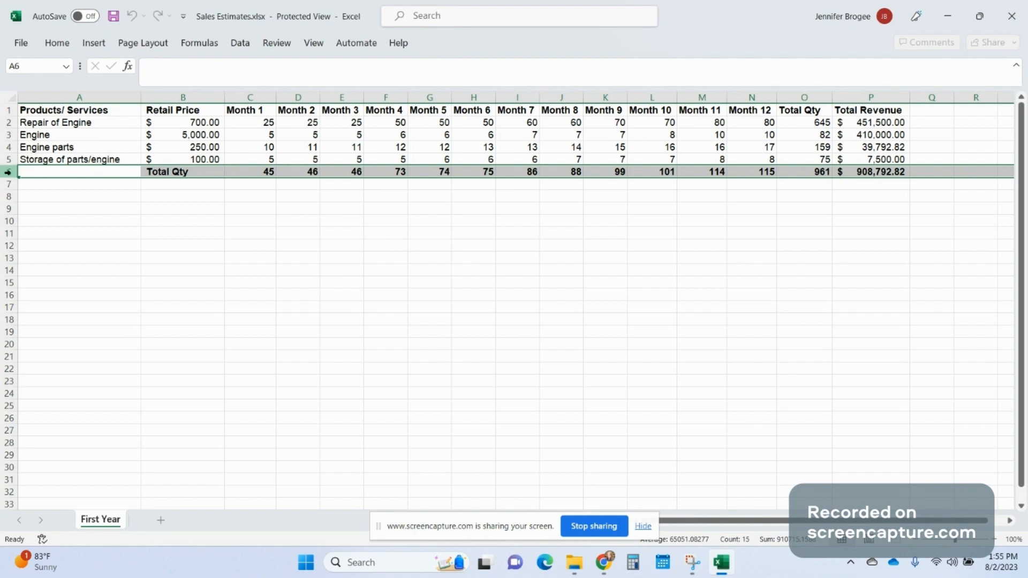
pyautogui.rightClick(9, 172)
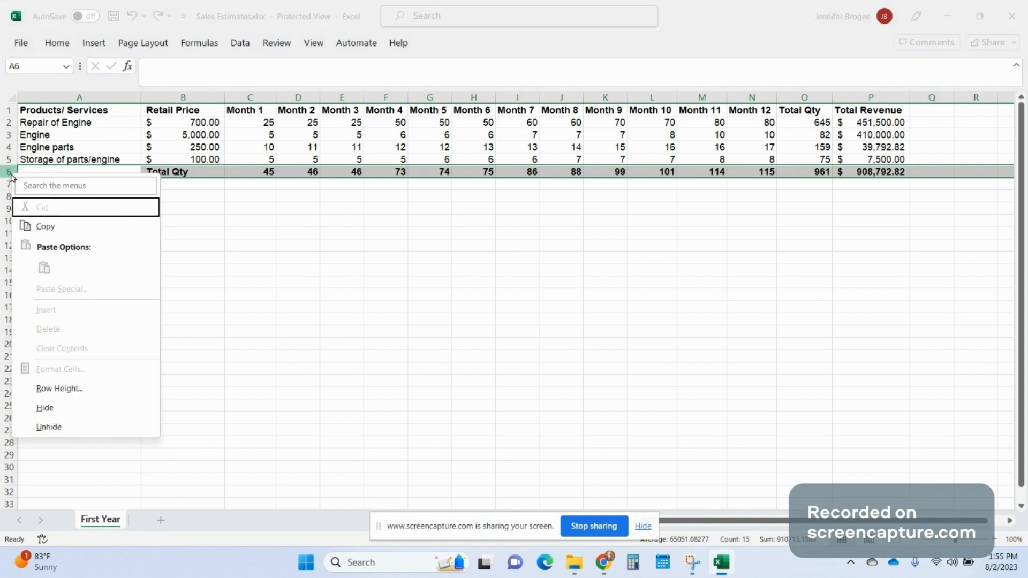
pyautogui.click(8, 171)
pyautogui.rightClick(11, 172)
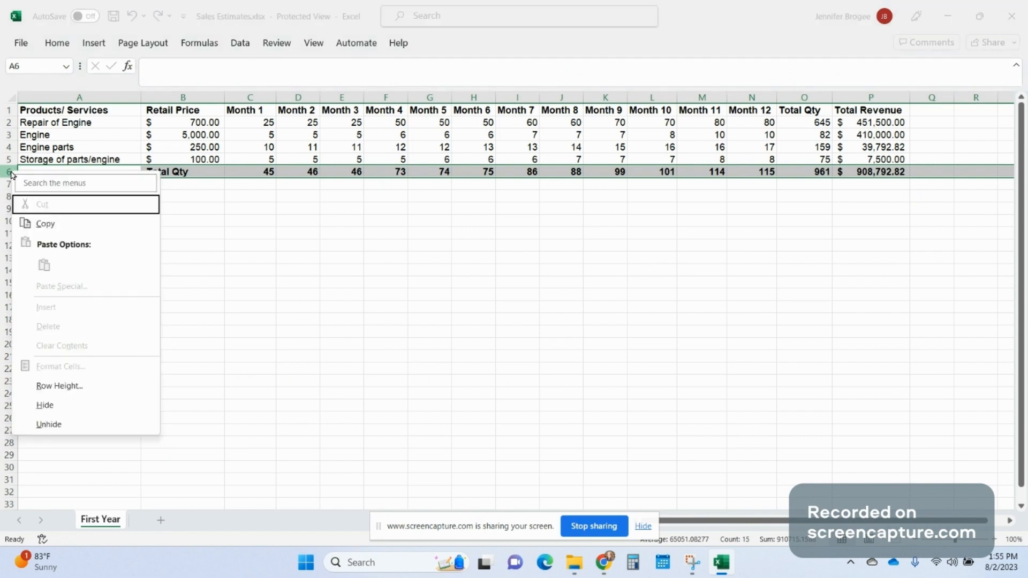
pyautogui.click(8, 171)
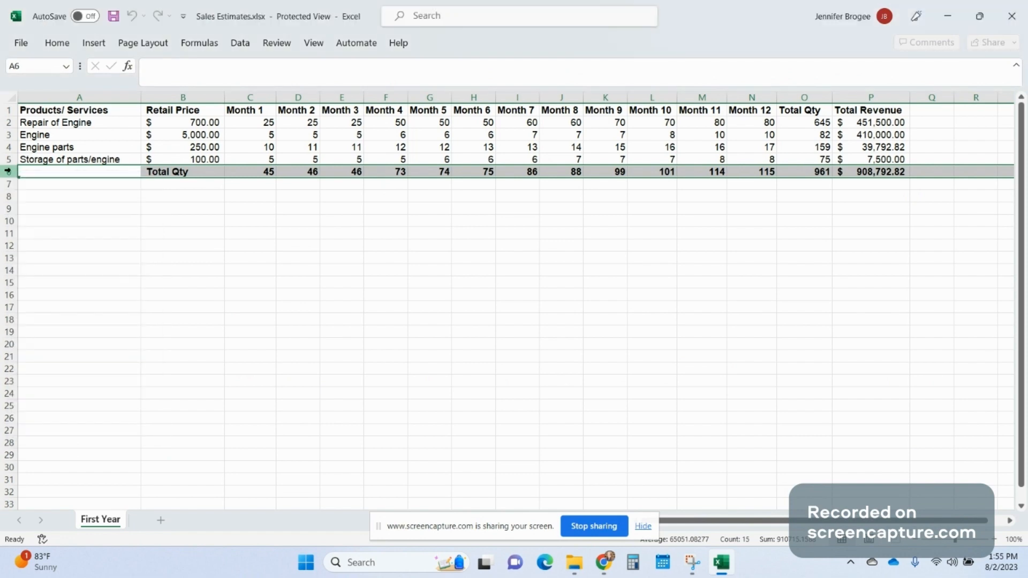
pyautogui.rightClick(10, 172)
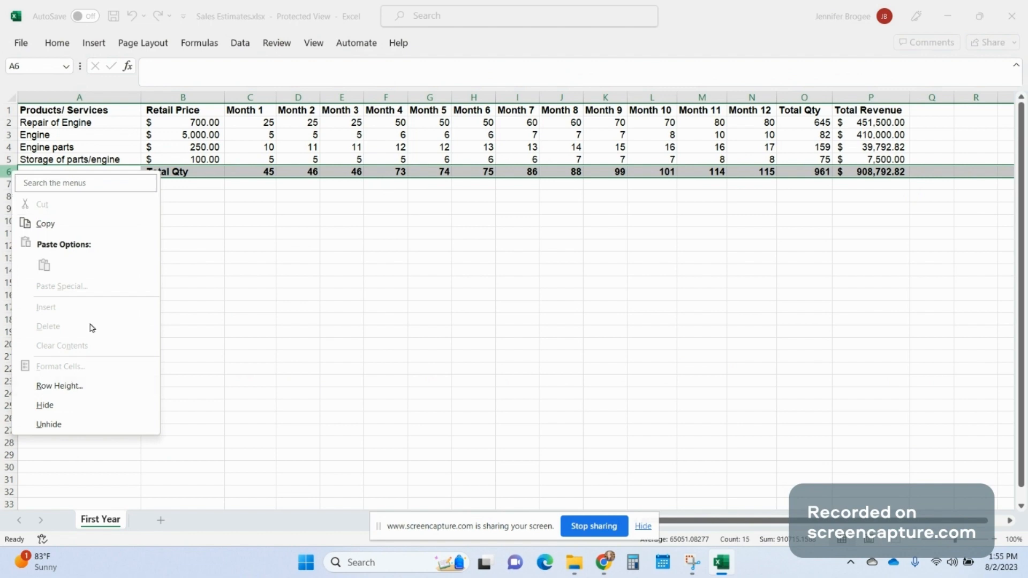
pyautogui.click(228, 259)
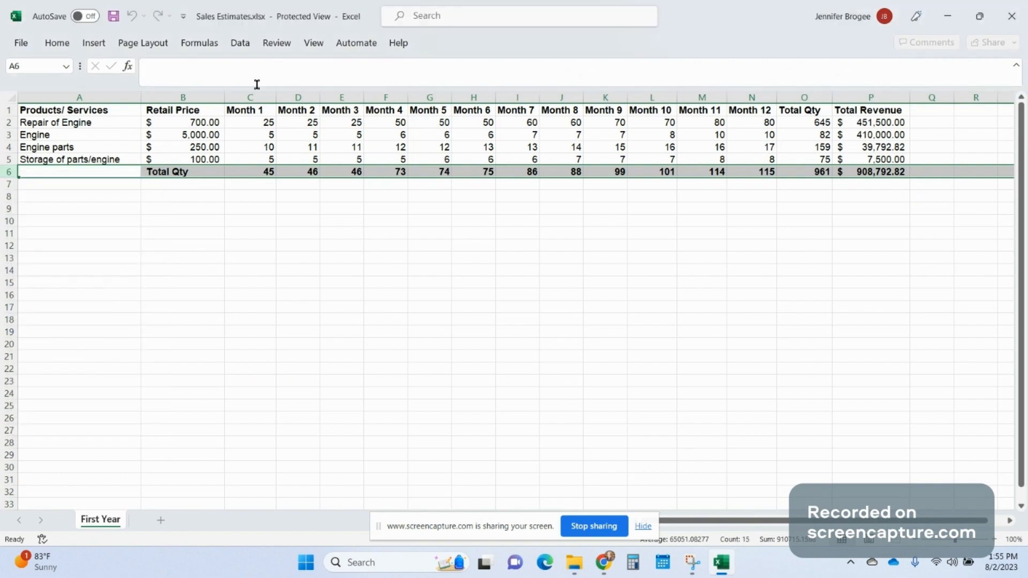
# Enable saving for the protected workbook and insert a blank row above the Total Qty row.
pyautogui.click(112, 16)
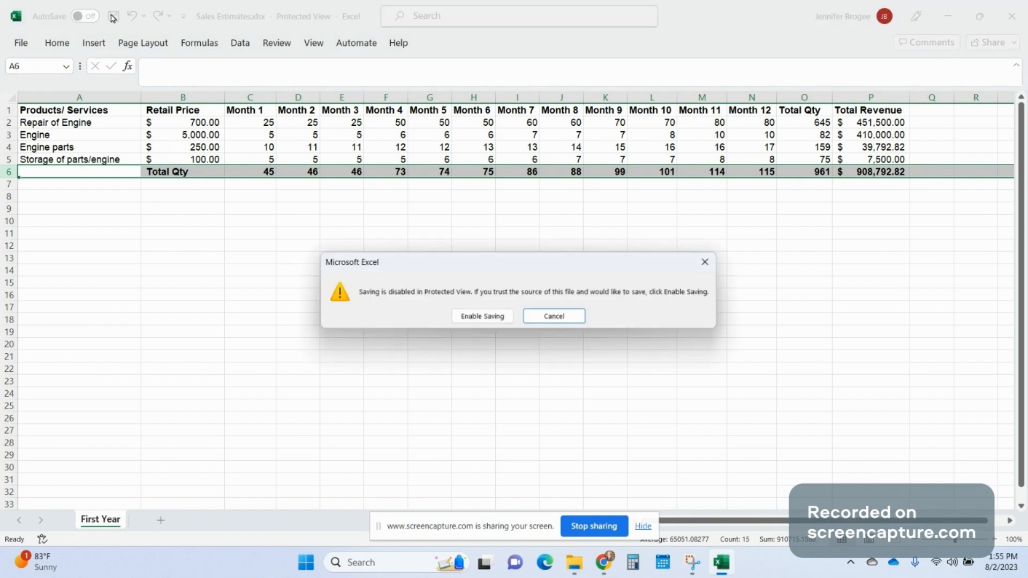
pyautogui.click(471, 317)
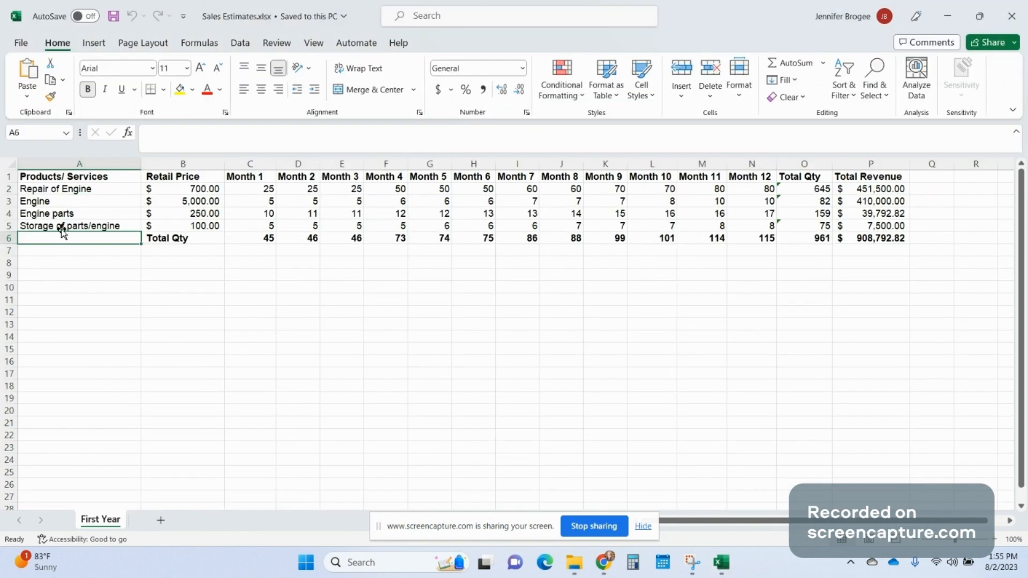
pyautogui.click(8, 239)
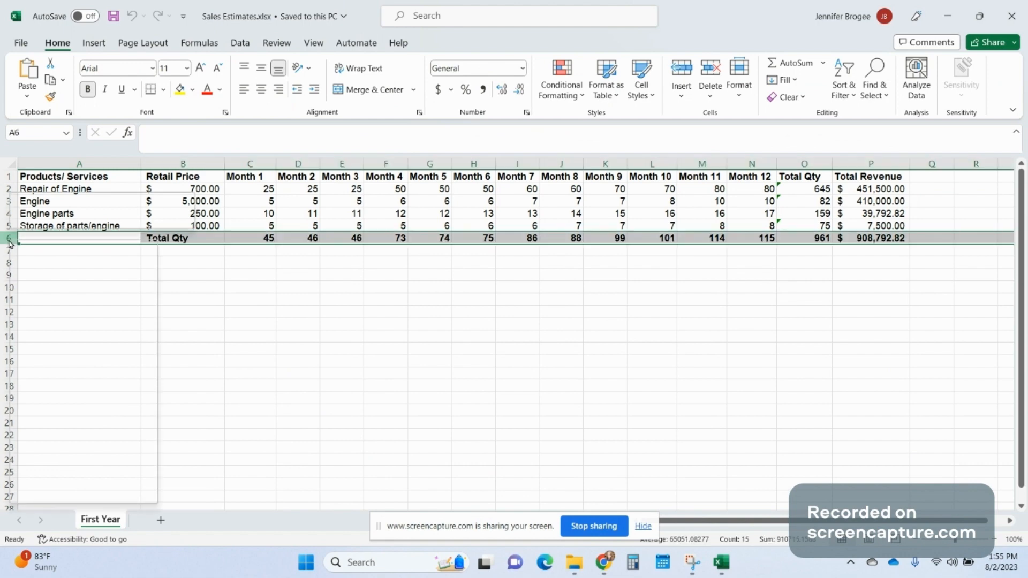
pyautogui.rightClick(10, 244)
pyautogui.click(44, 376)
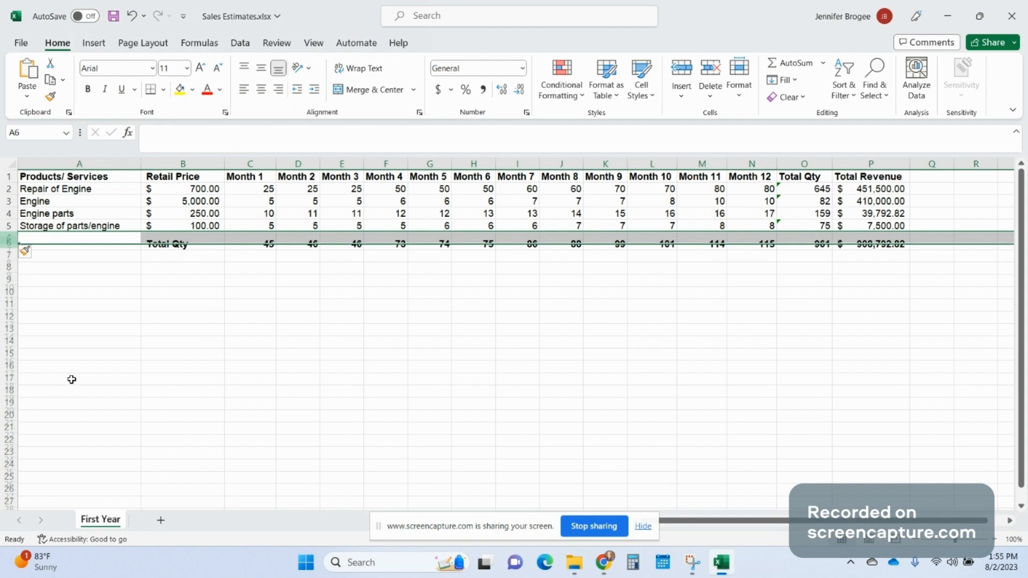
pyautogui.click(215, 334)
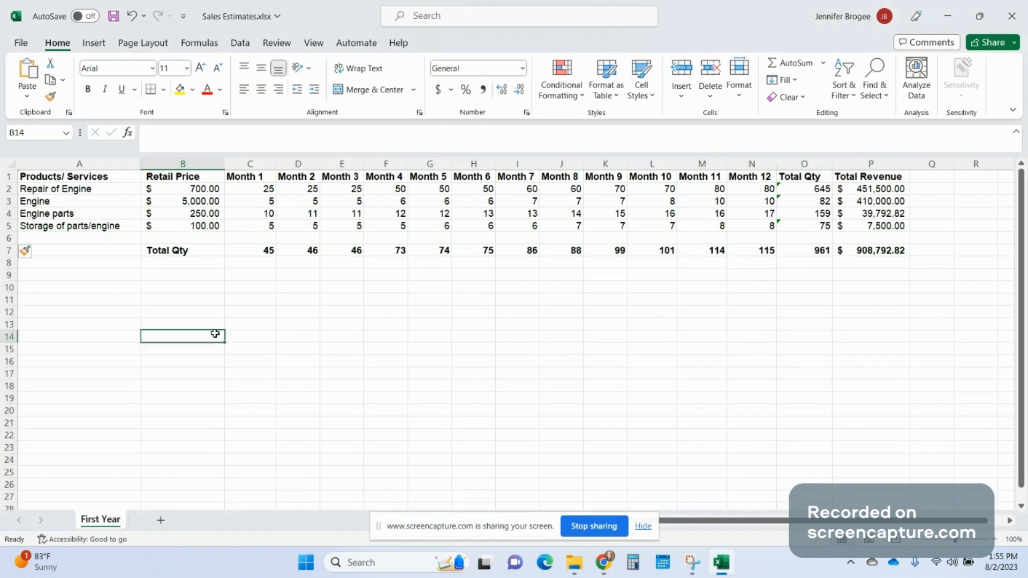
# Examine the products and services in rows 2 to 5 together with their retail prices.
pyautogui.click(111, 190)
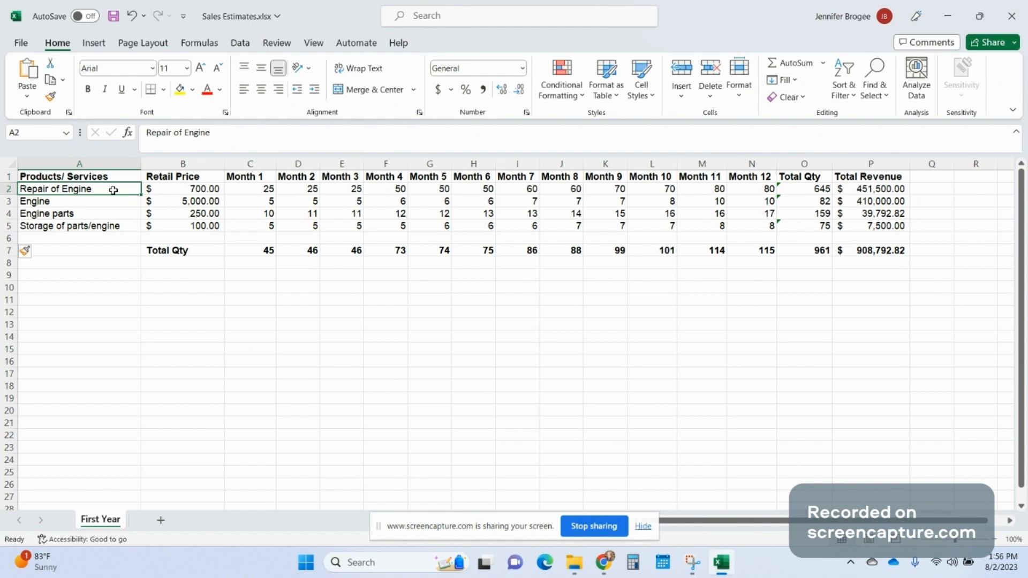
pyautogui.moveTo(105, 190); pyautogui.dragTo(209, 227)
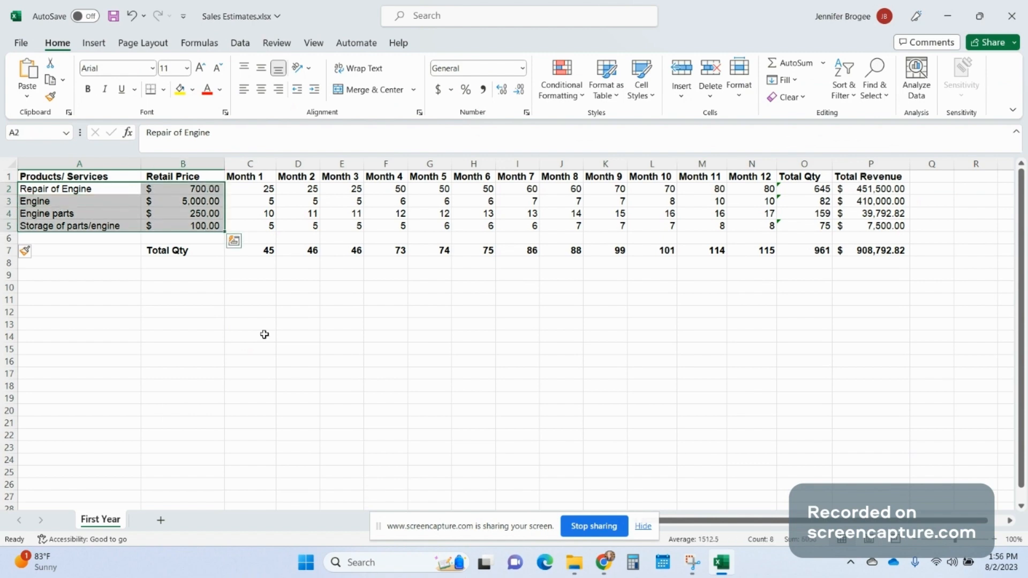
pyautogui.click(110, 191)
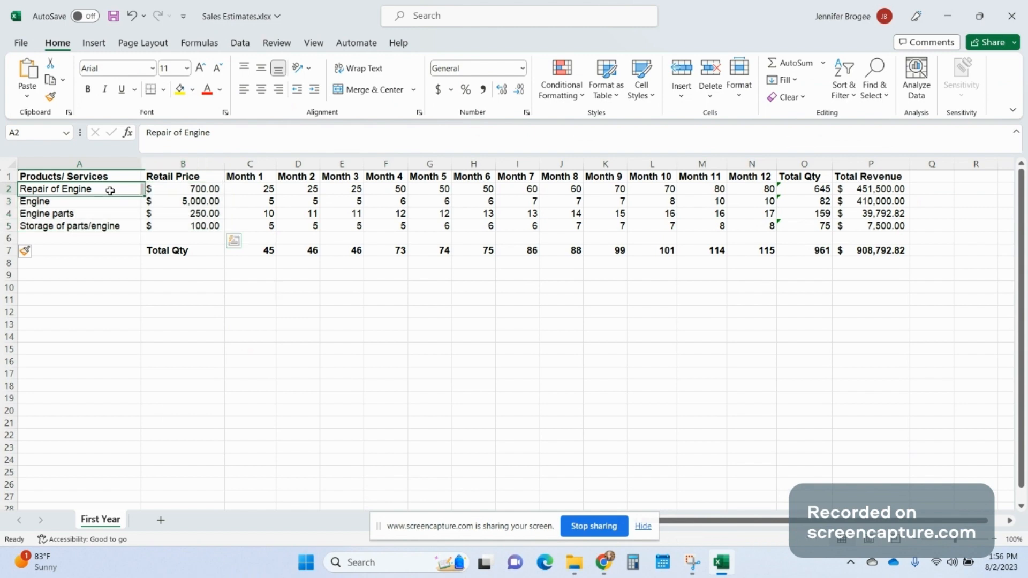
pyautogui.click(166, 191)
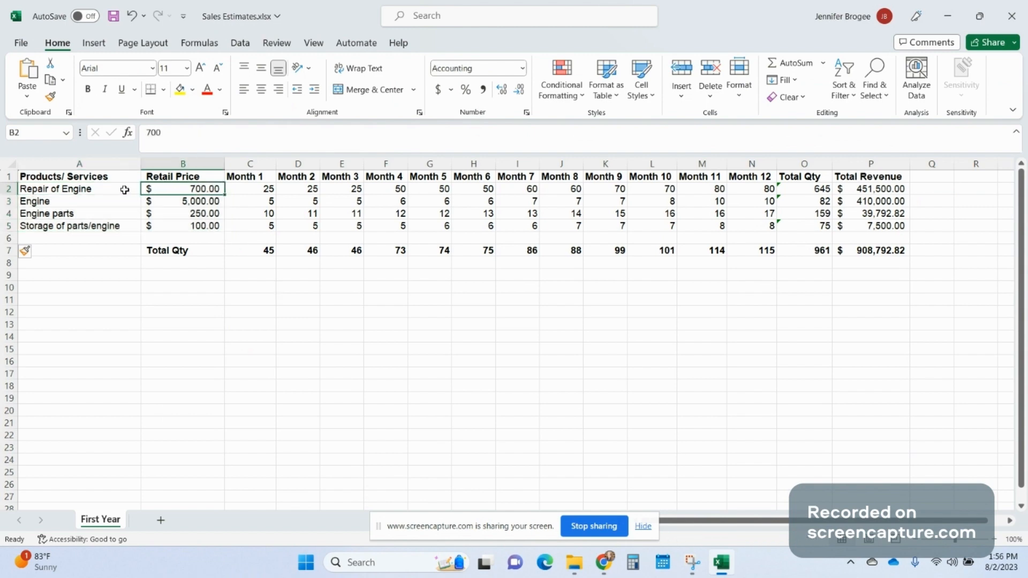
pyautogui.click(125, 190)
pyautogui.click(188, 191)
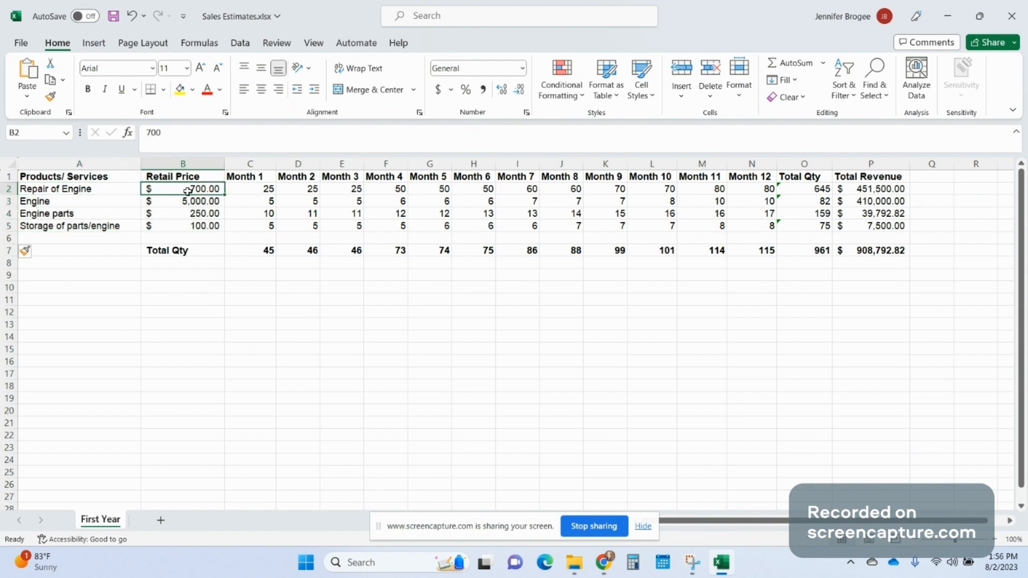
pyautogui.click(137, 202)
pyautogui.click(145, 203)
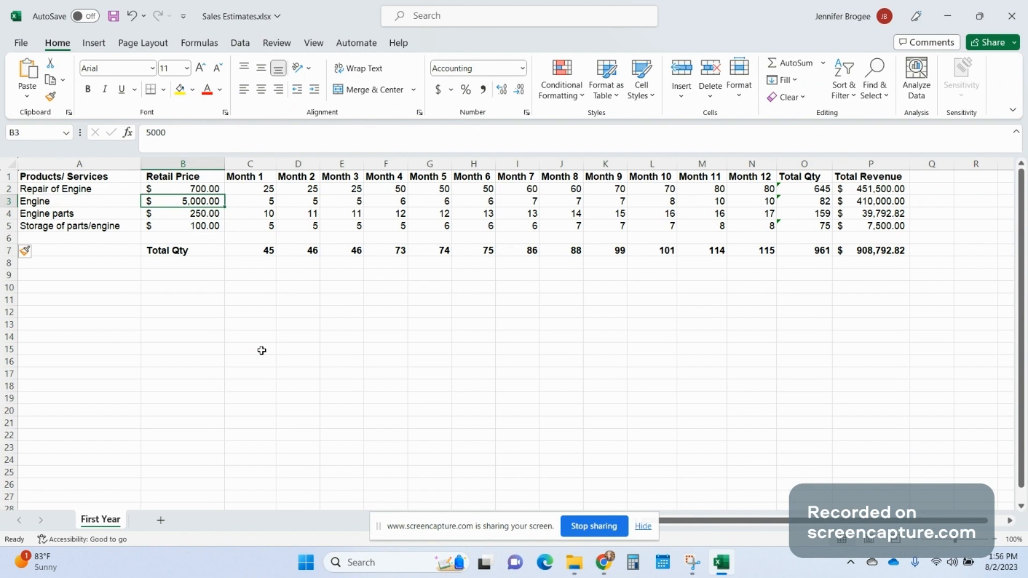
# Replace the first product in A2 with "Standard bridal dress" and set its retail price to 1000.
pyautogui.click(109, 189)
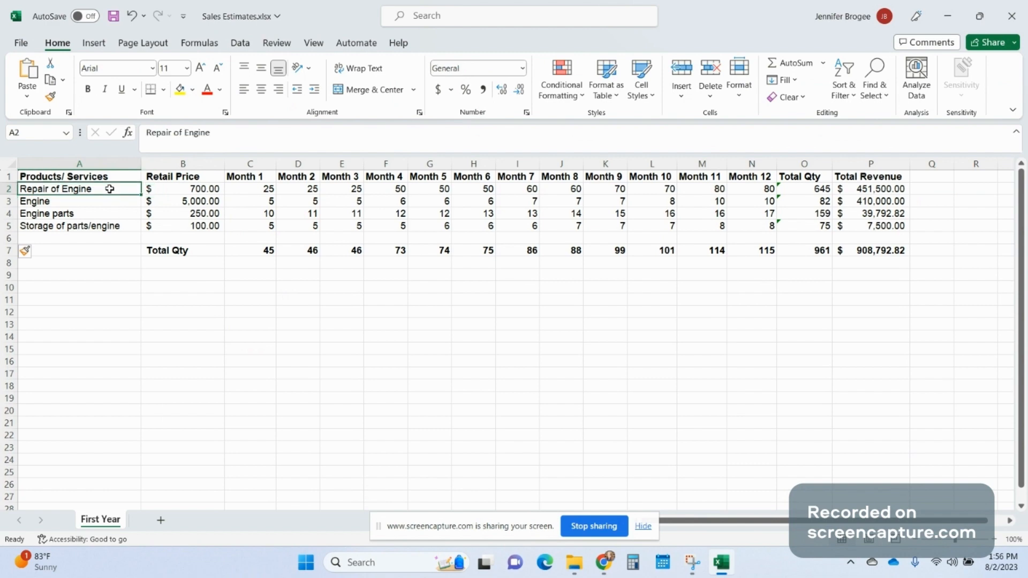
pyautogui.write('Standar')
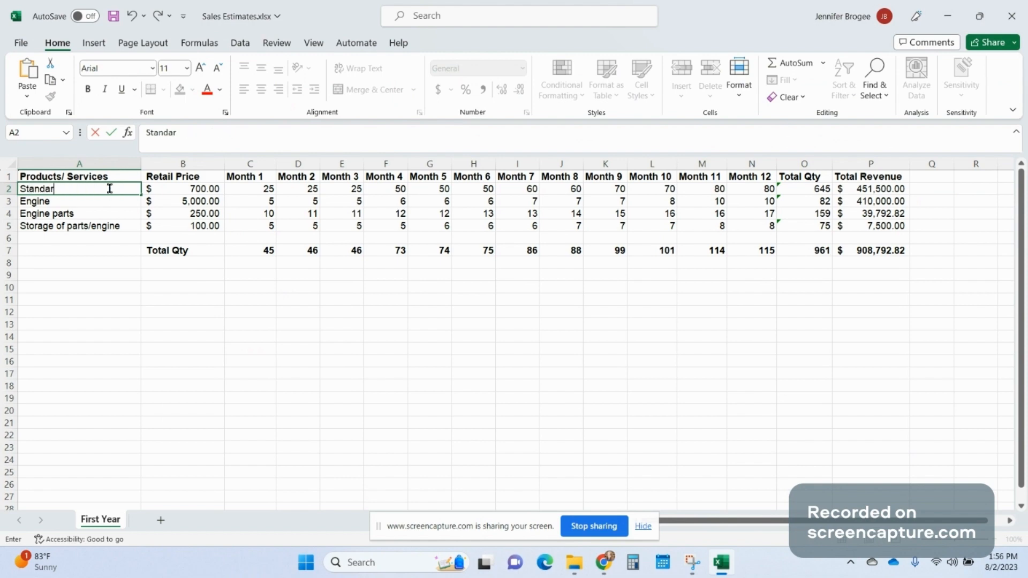
pyautogui.write('d D')
pyautogui.press('BackSpace')
pyautogui.write('bridal sdress')
pyautogui.press('Tab')
pyautogui.write('1000')
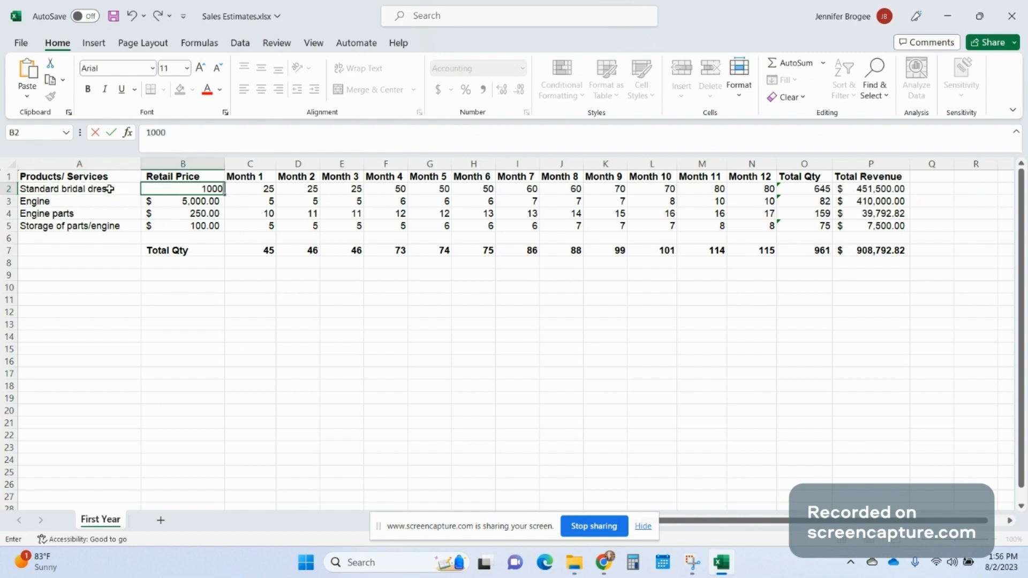
pyautogui.press('Return')
# Replace the second product in A3 with "Designer bridal dress" and set its retail price to 4000.
pyautogui.write('Design')
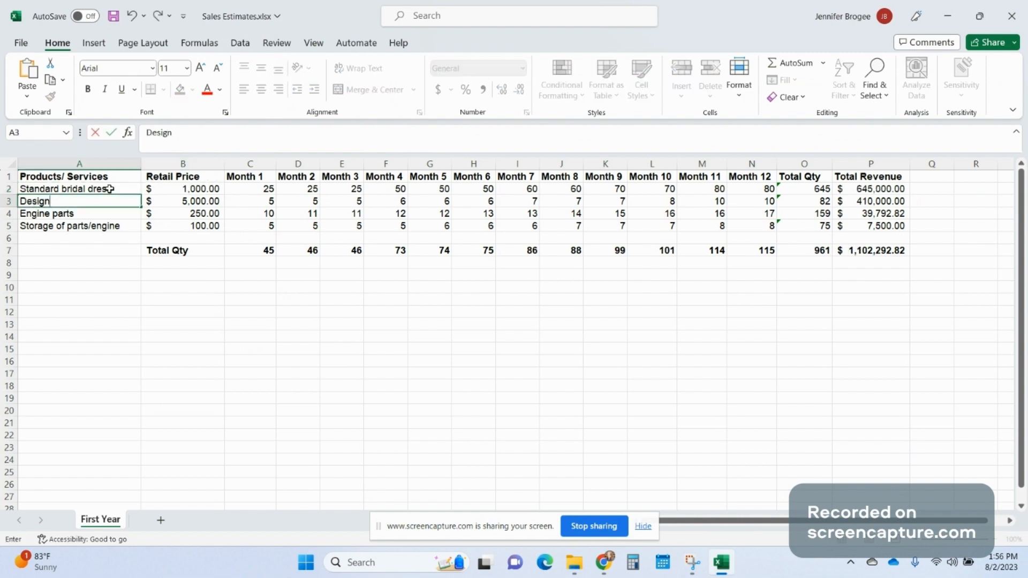
pyautogui.write('er bridal dress')
pyautogui.press('Tab')
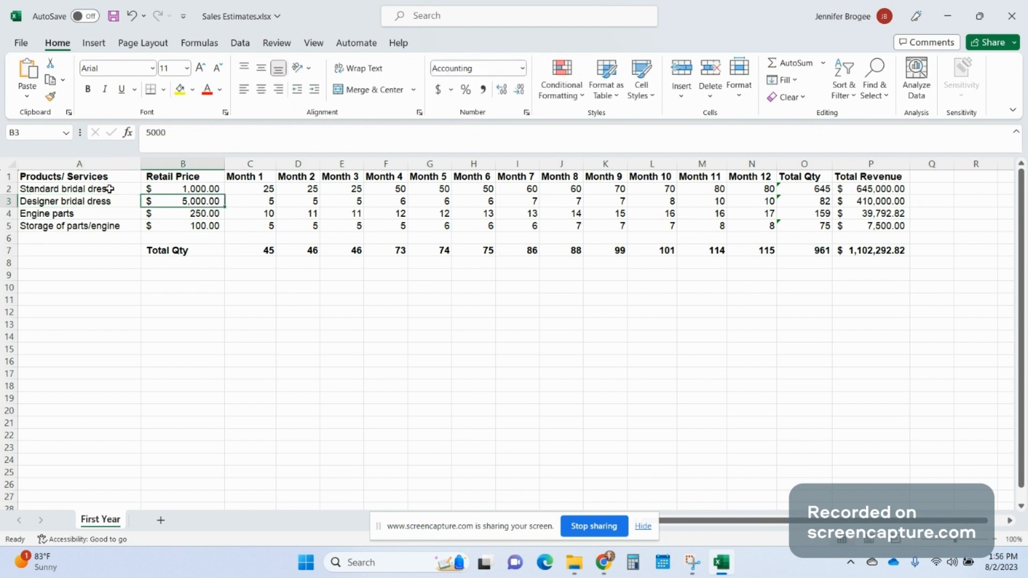
pyautogui.write('4,00')
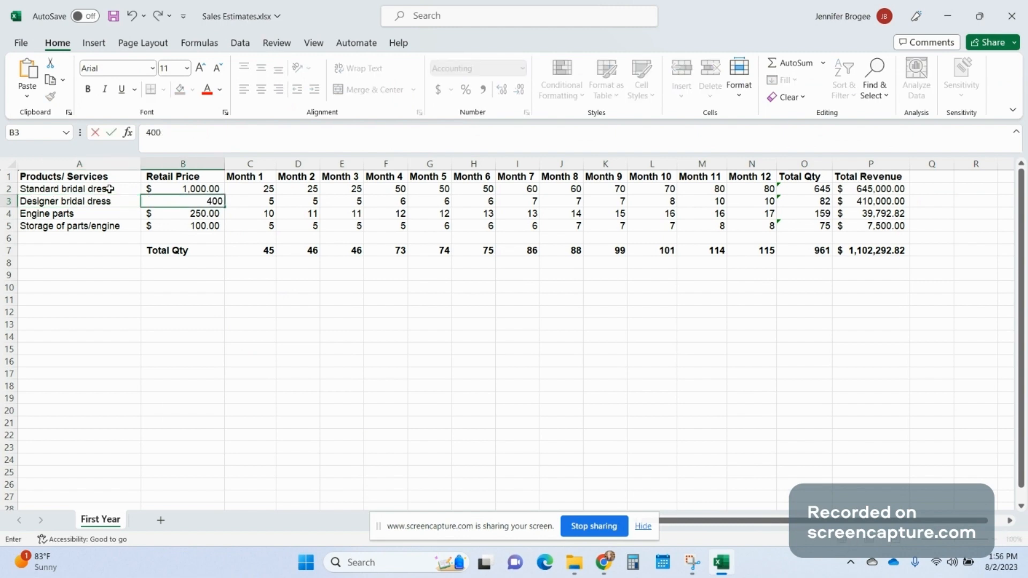
pyautogui.write('0')
pyautogui.press('Return')
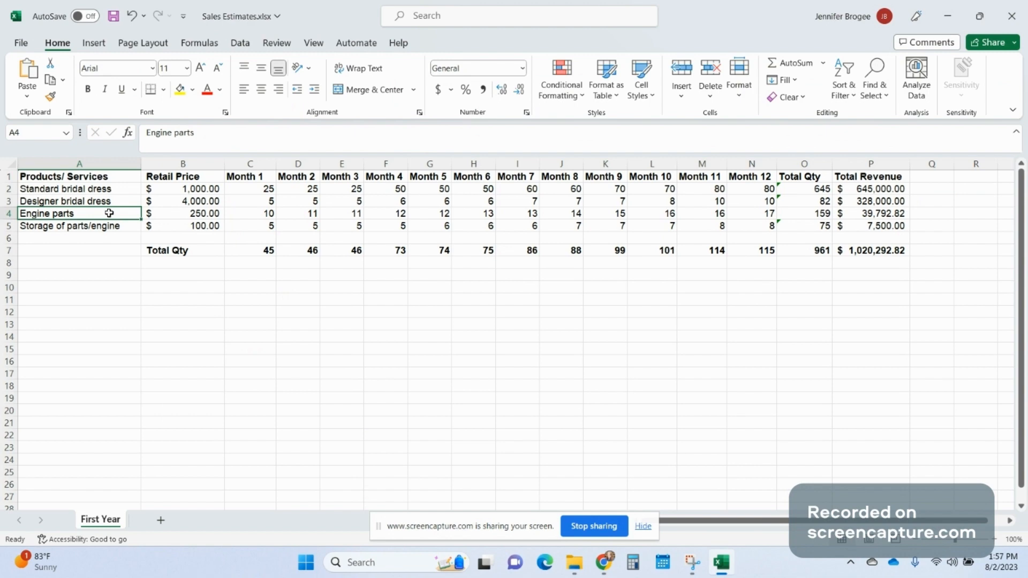
# Replace the third product in A4 with "Veil" and set its retail price to 400.
pyautogui.write('Viel')
pyautogui.press('Tab')
pyautogui.click(109, 213)
pyautogui.write('Vi')
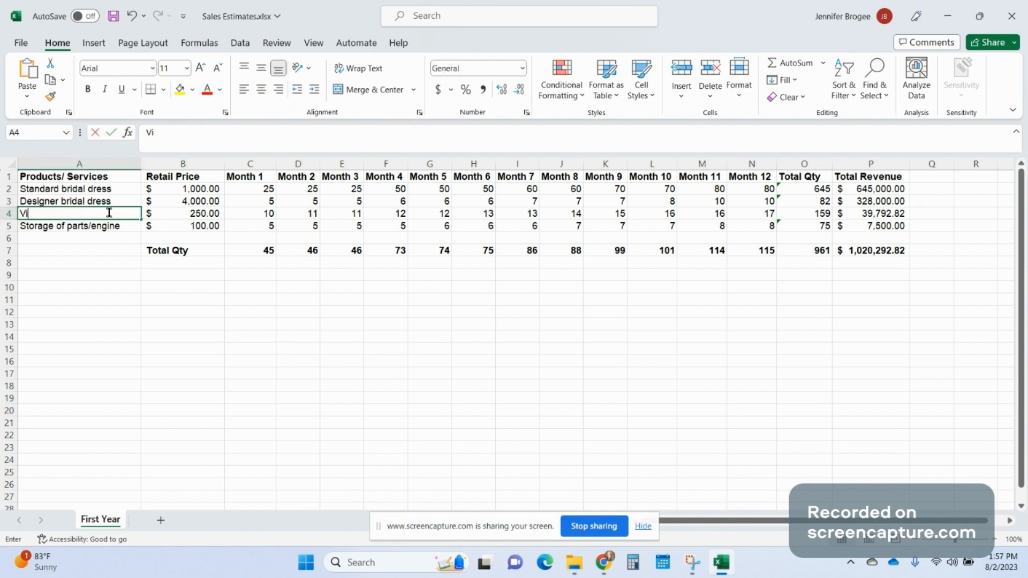
pyautogui.press('BackSpace')
pyautogui.write('eil')
pyautogui.press('Tab')
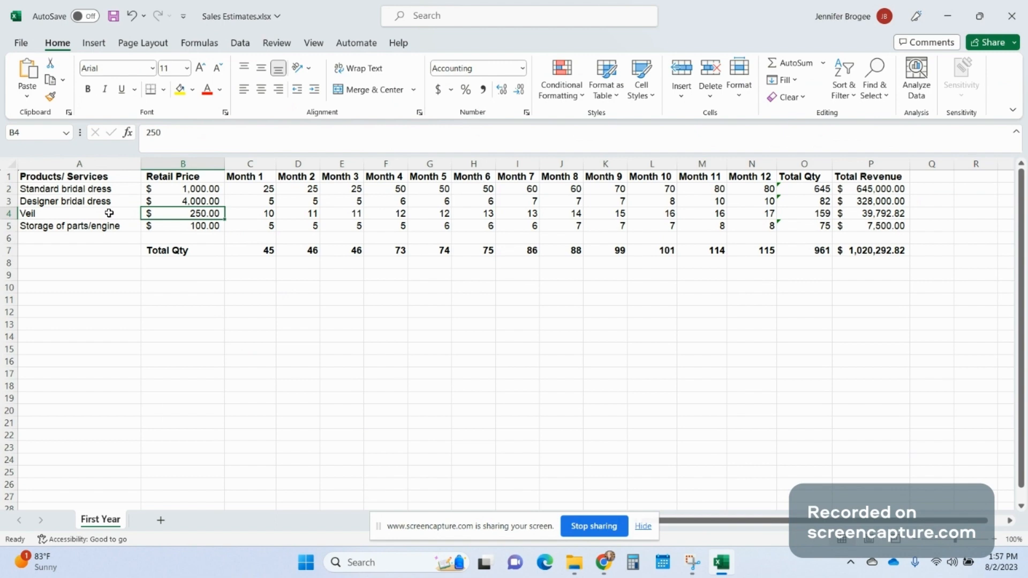
pyautogui.write('40')
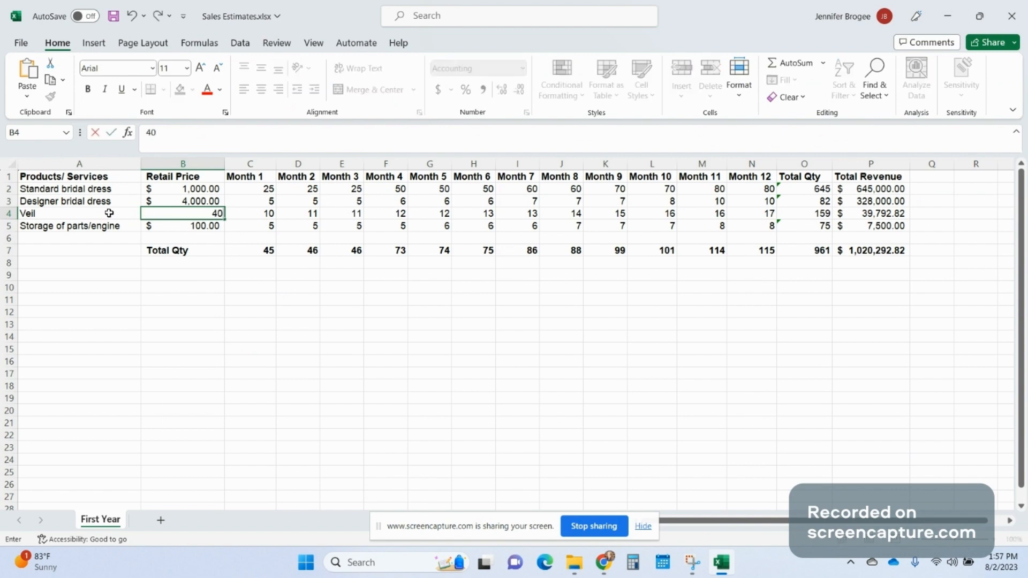
pyautogui.write('0')
pyautogui.press('Return')
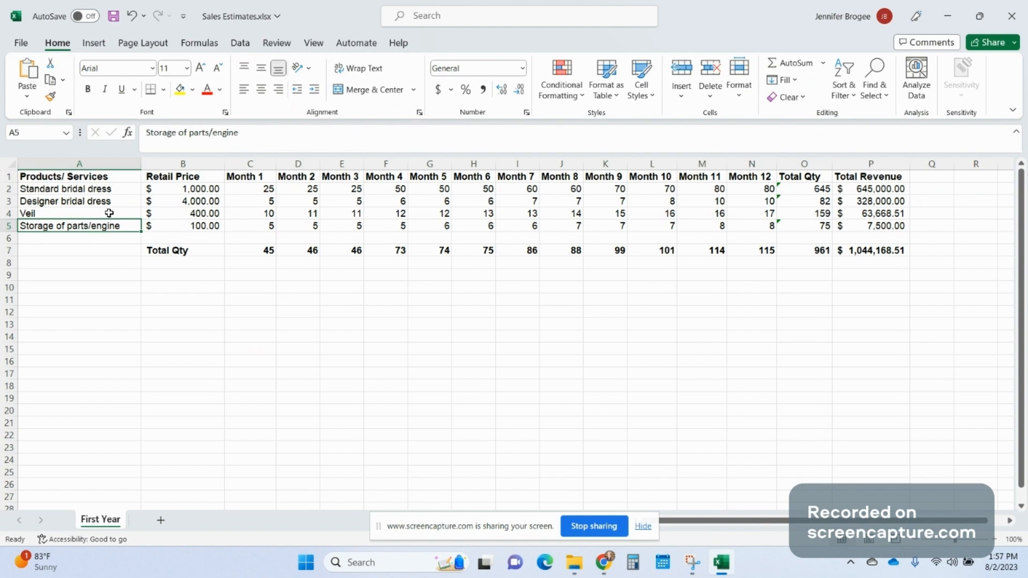
# Replace the service in A5 with "Hemming" and set its retail price to 150.
pyautogui.write('Hemming')
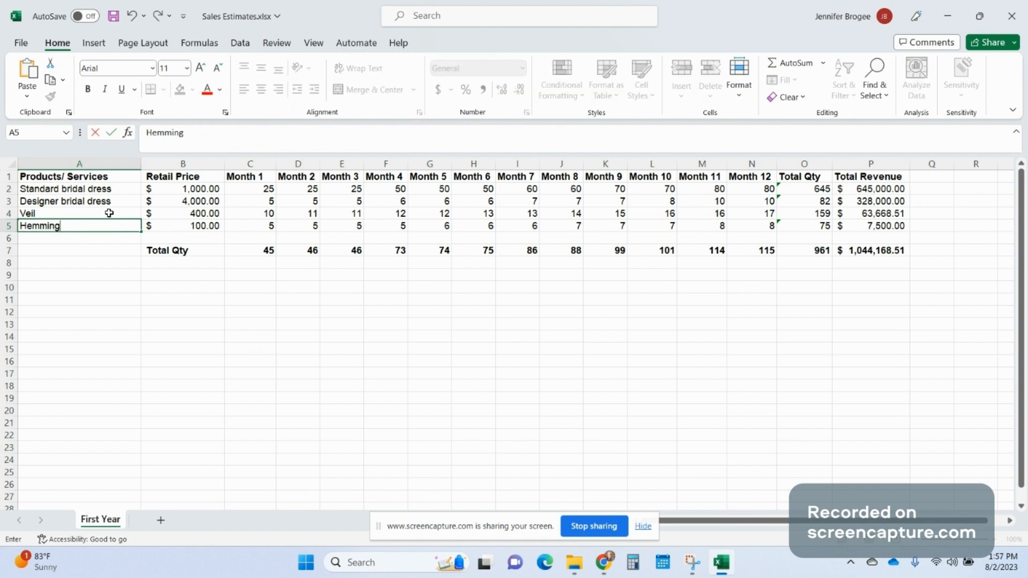
pyautogui.press('Tab')
pyautogui.write('15')
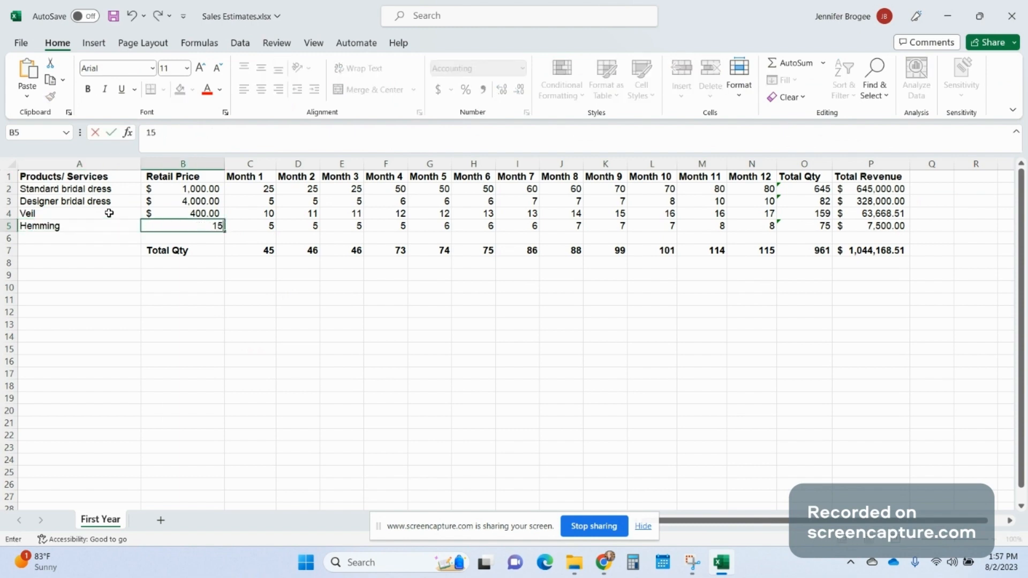
pyautogui.write('0')
pyautogui.press('Return')
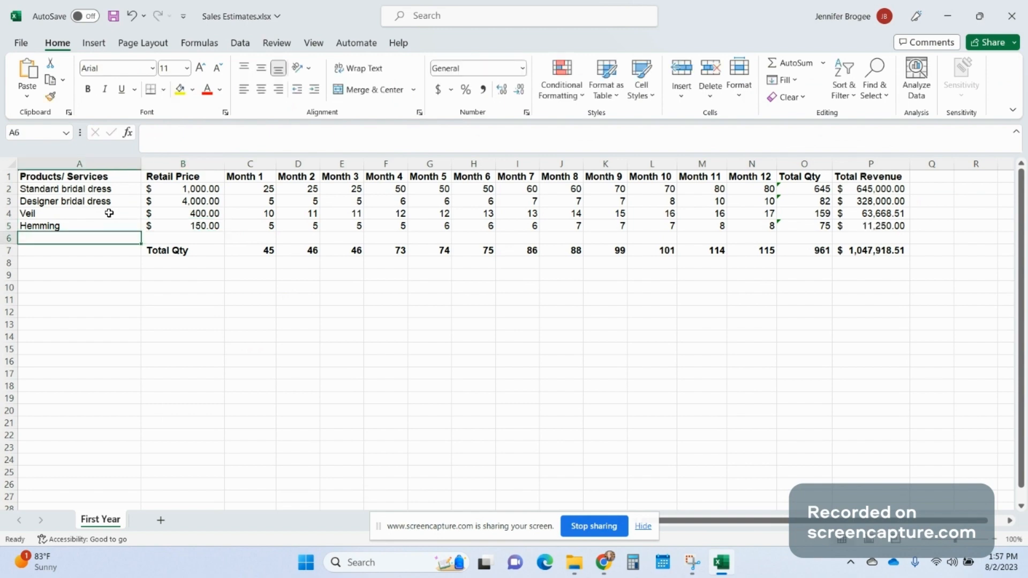
# Add "Alterations" as a new service in A6 with a retail price of 250.
pyautogui.write('Alte')
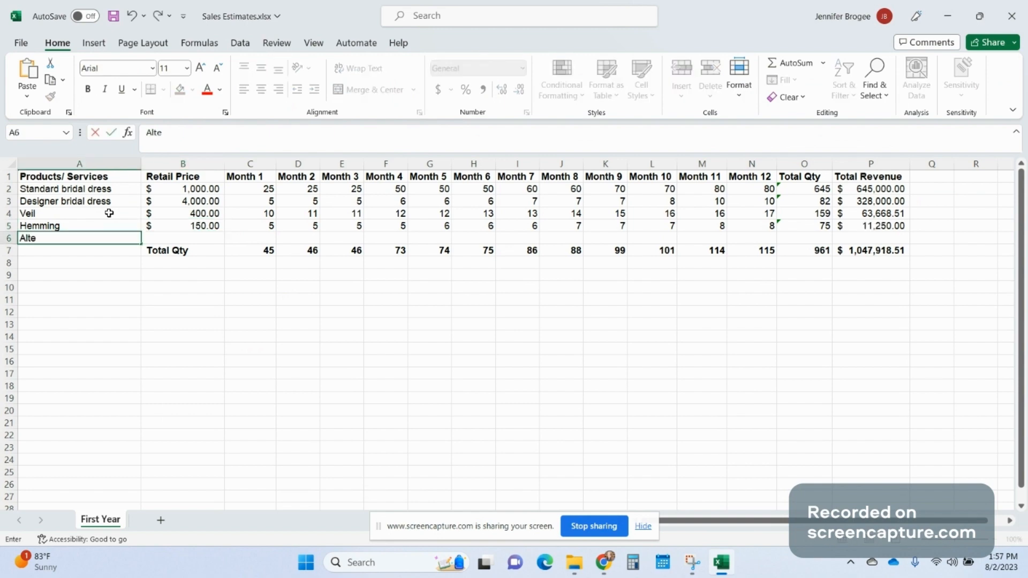
pyautogui.write('rations')
pyautogui.press('Tab')
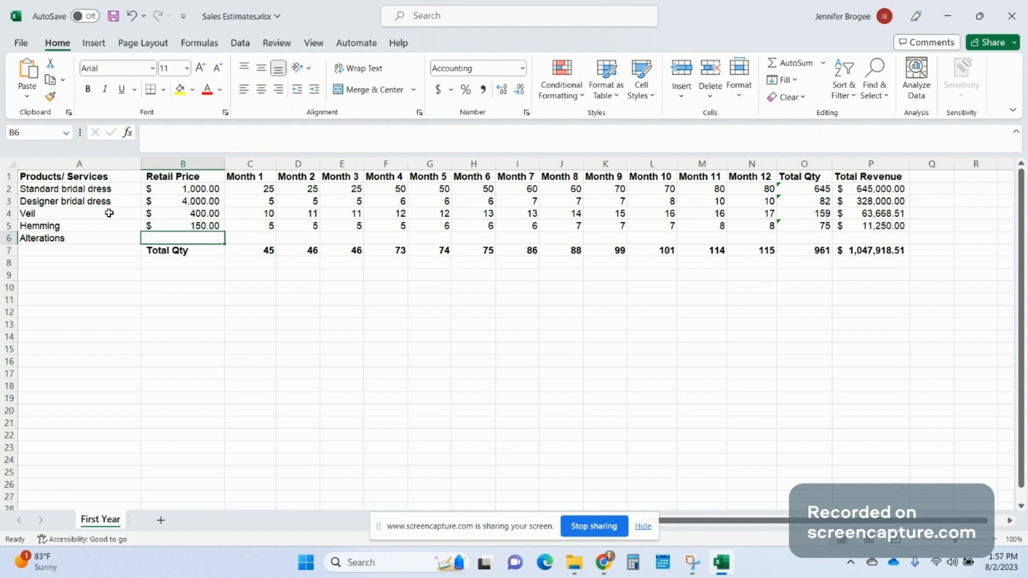
pyautogui.write('250')
pyautogui.press('Return')
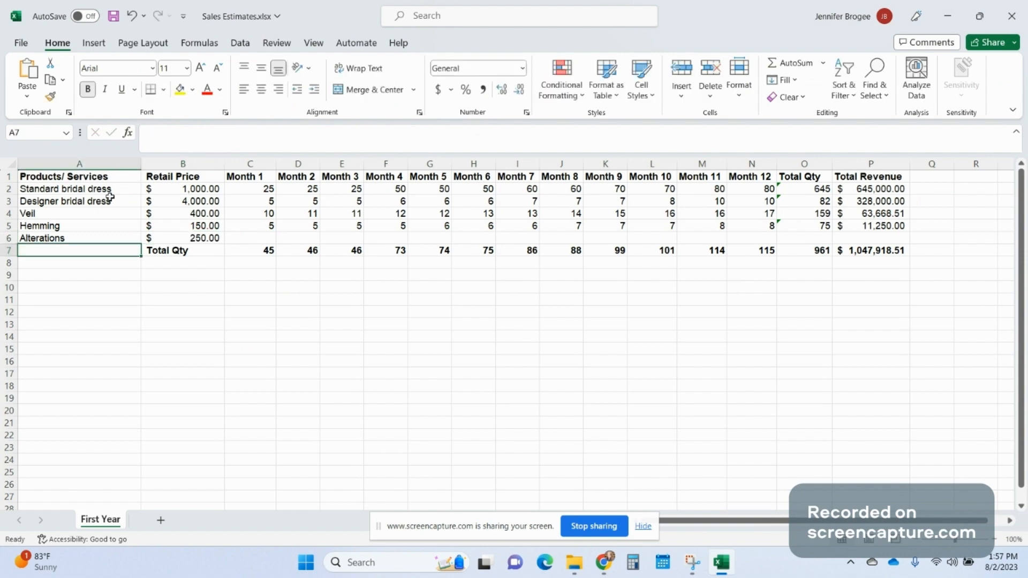
# Set the Month 1 quantities to 10 for the standard bridal dress and 3 for the designer bridal dress.
pyautogui.moveTo(110, 198); pyautogui.dragTo(164, 227)
pyautogui.click(125, 187)
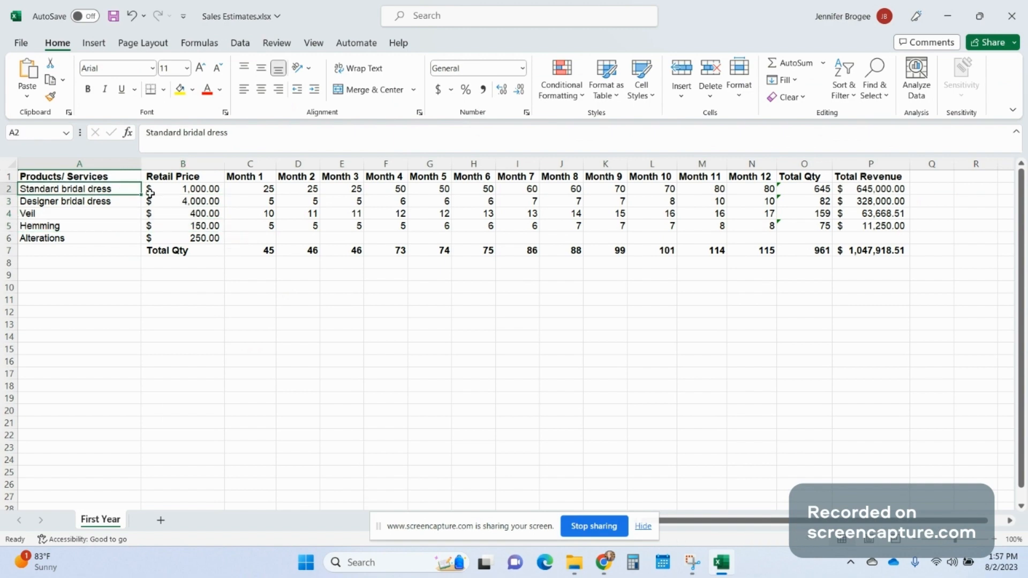
pyautogui.click(263, 192)
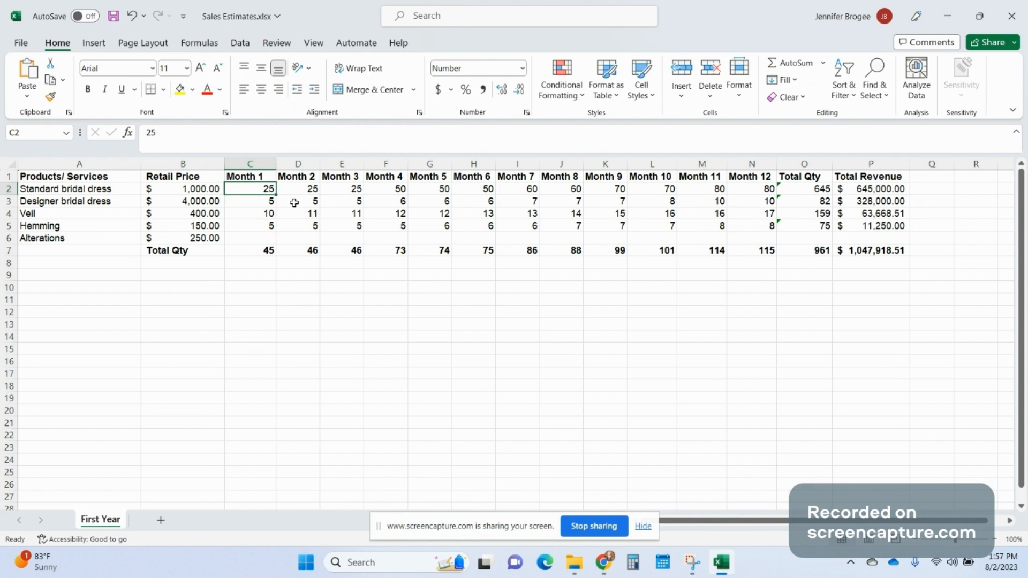
pyautogui.write('10')
pyautogui.press('Return')
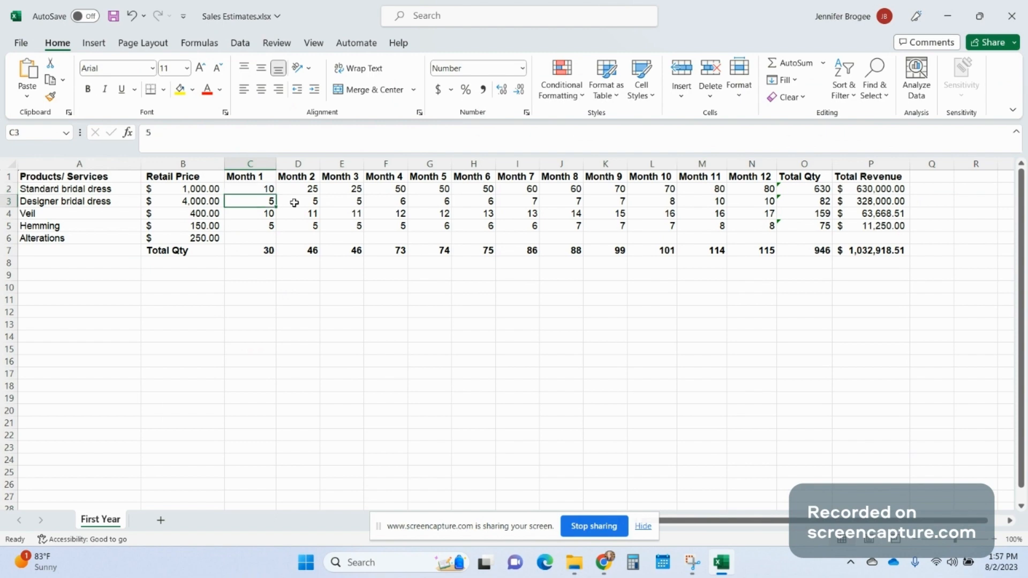
pyautogui.write('3')
pyautogui.press('Return')
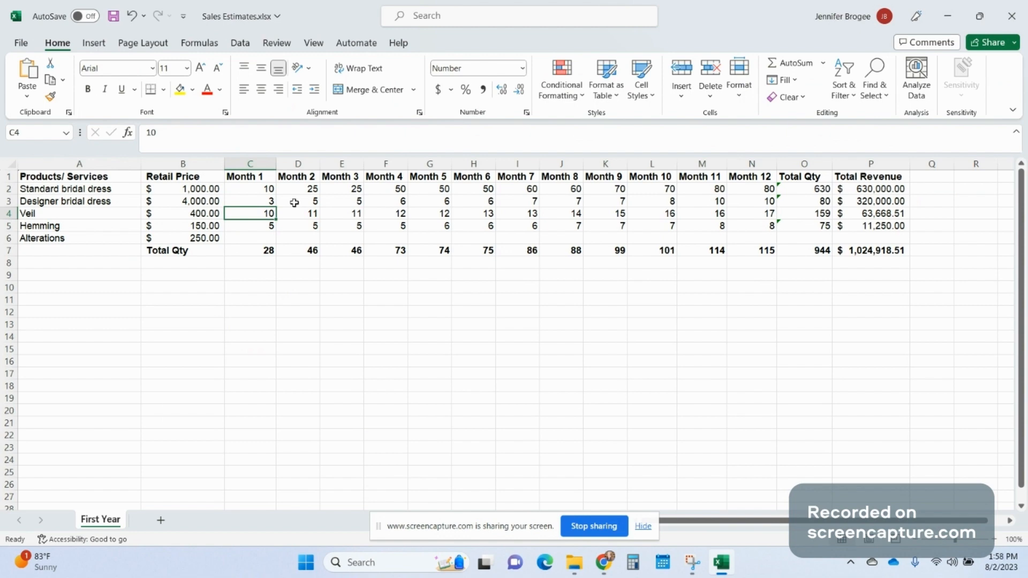
# Set the Month 1 quantities to 20 for the veil, 10 for hemming and 3 for alterations.
pyautogui.write('20')
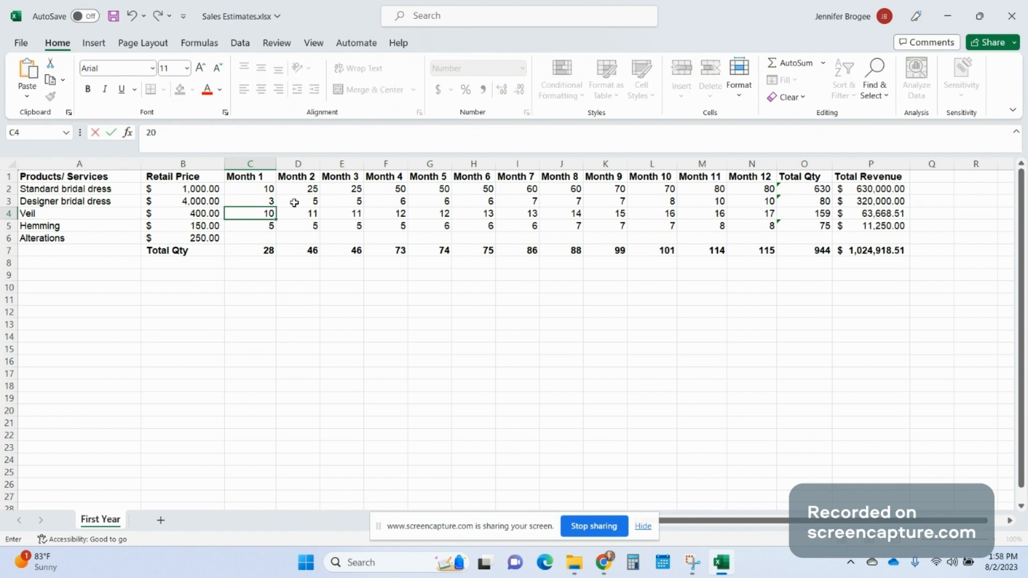
pyautogui.press('Return')
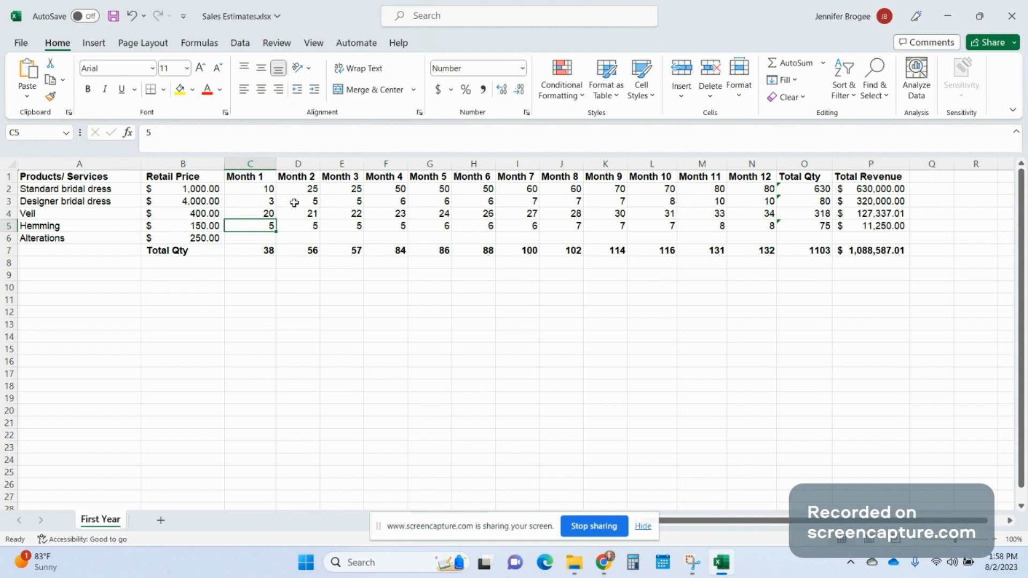
pyautogui.write('10')
pyautogui.press('Return')
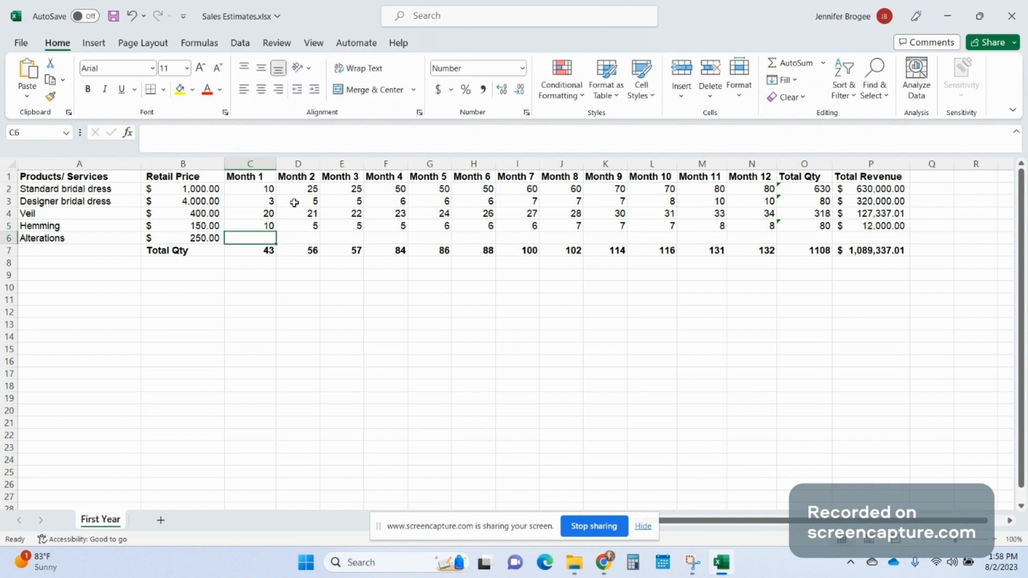
pyautogui.write('3')
pyautogui.press('Return')
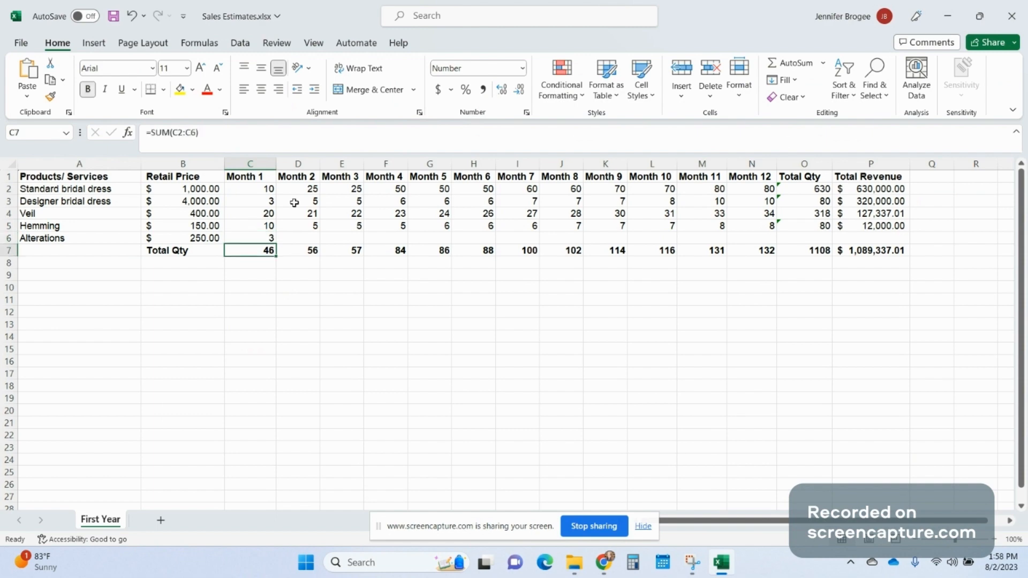
# Copy the Month 1 quantities in C2:C6 across all months through Month 12.
pyautogui.moveTo(263, 188); pyautogui.dragTo(273, 241)
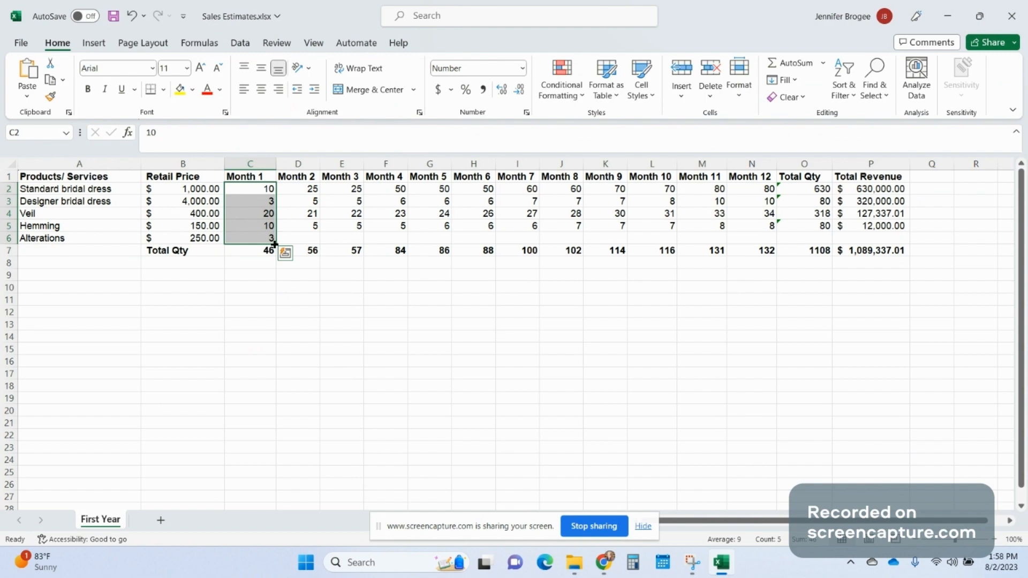
pyautogui.moveTo(276, 245); pyautogui.dragTo(770, 244)
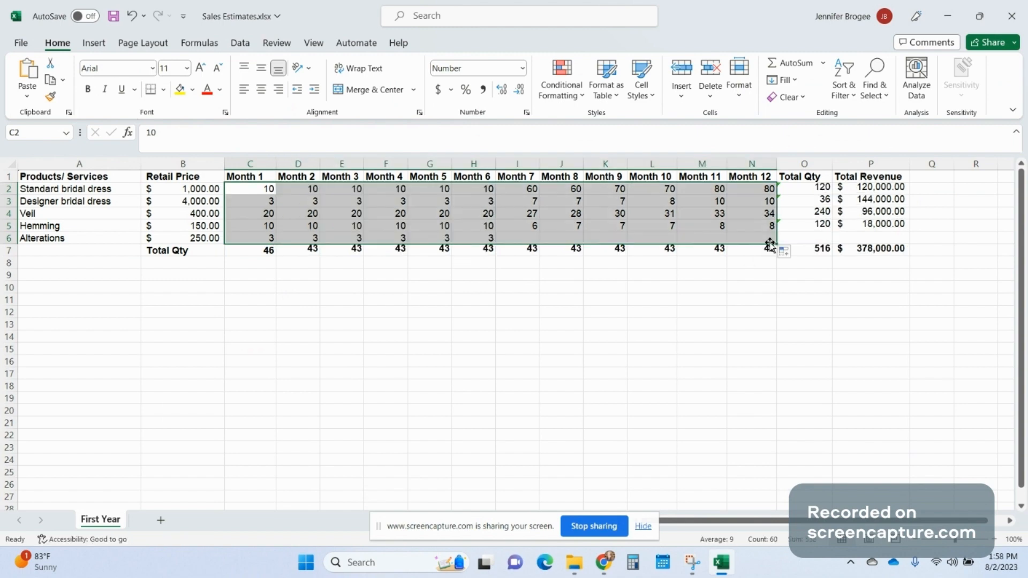
pyautogui.click(324, 300)
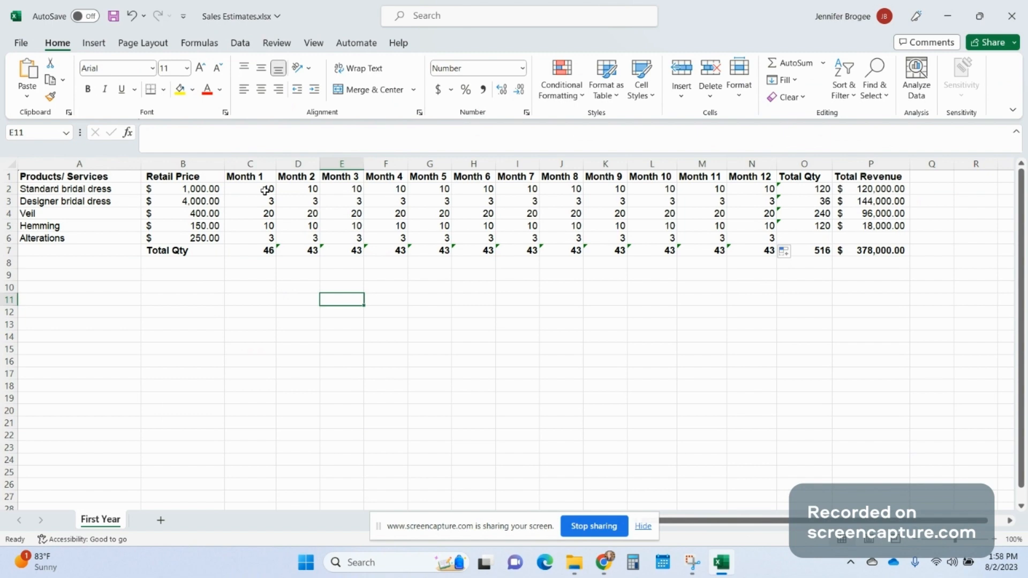
# Enter =C2*1.03 as the standard bridal dress quantity for Month 2 in D2 and fill the formula down to D6.
pyautogui.click(309, 189)
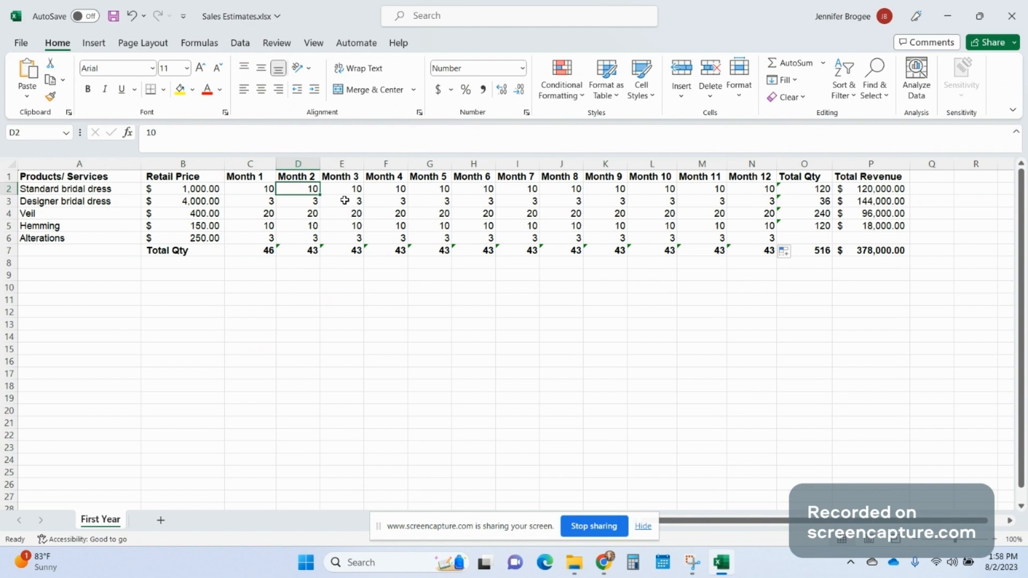
pyautogui.write('=')
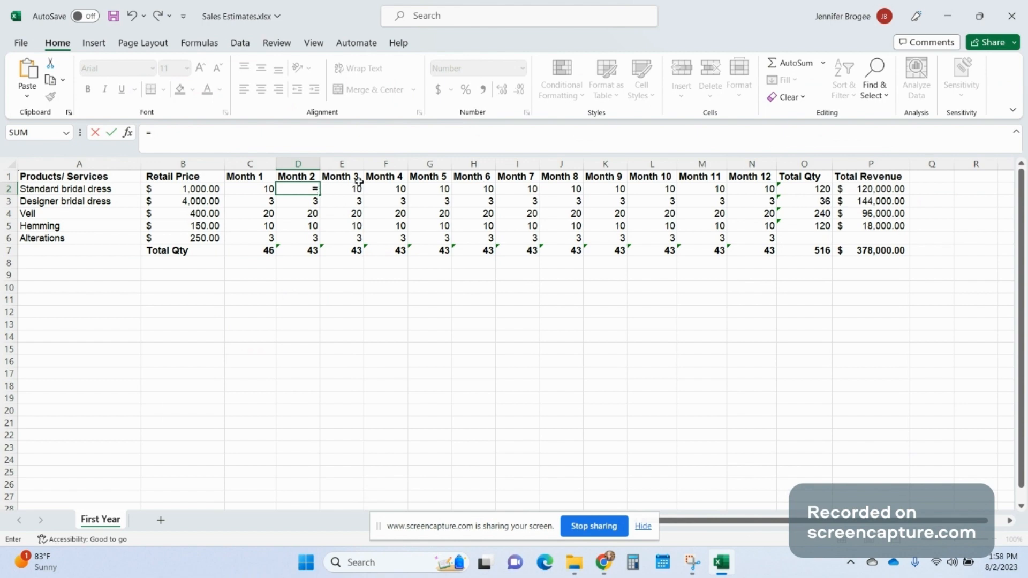
pyautogui.click(254, 189)
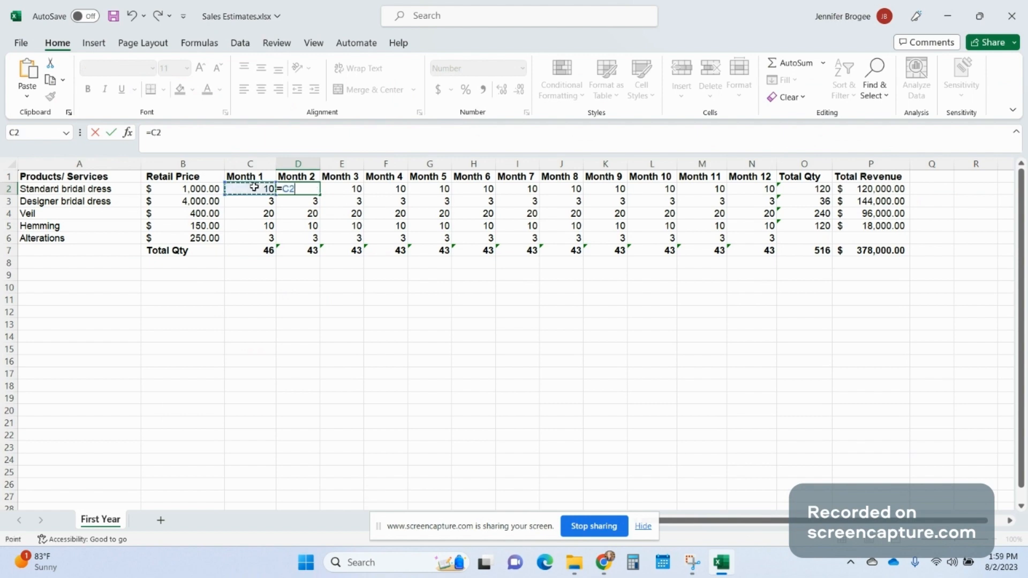
pyautogui.write('*1.03')
pyautogui.press('Return')
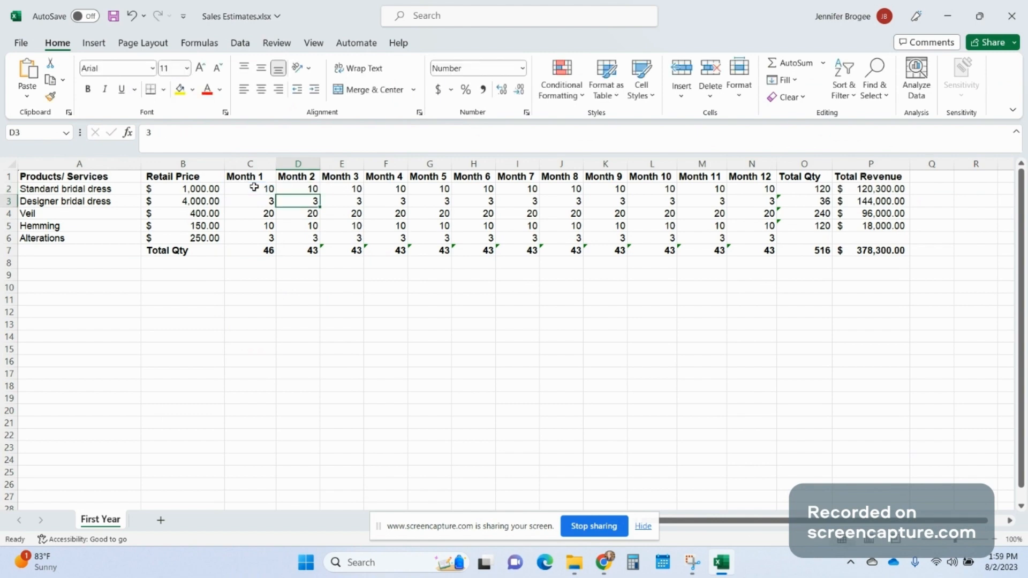
pyautogui.click(297, 190)
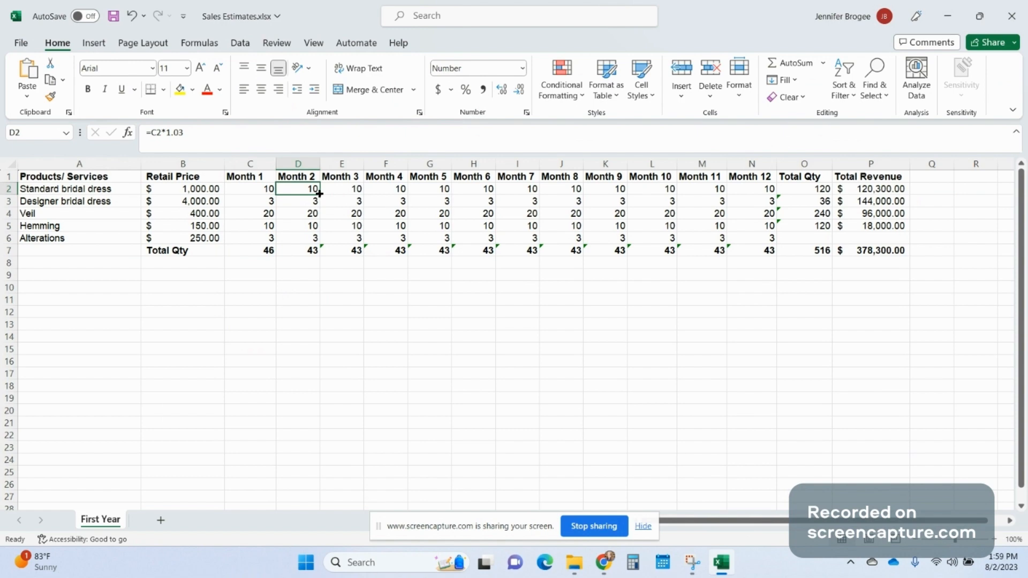
pyautogui.moveTo(320, 194); pyautogui.dragTo(319, 241)
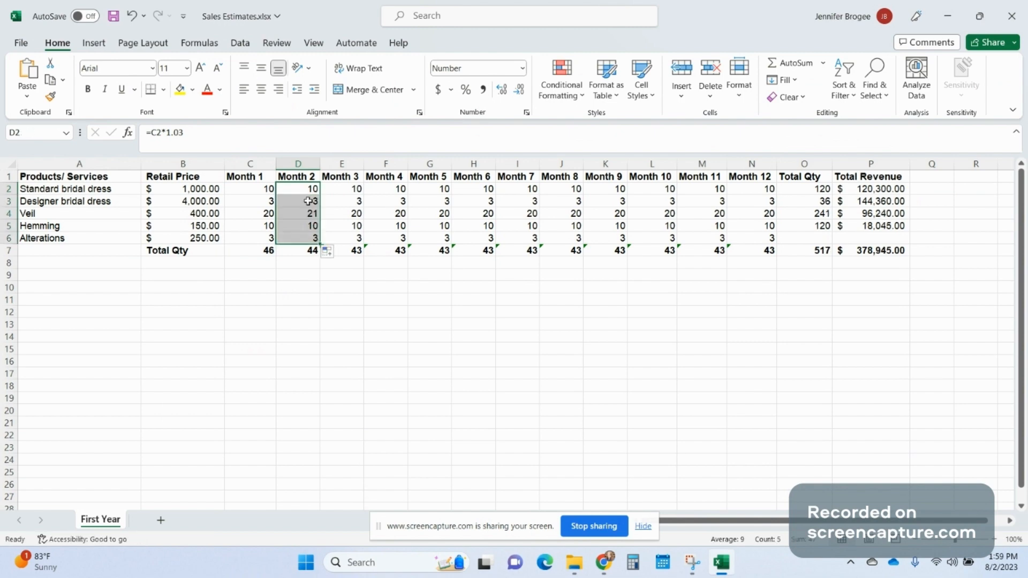
# Examine the Month 2 growth formulas in D3 to D6 and the Month 1 cells they reference.
pyautogui.click(308, 201)
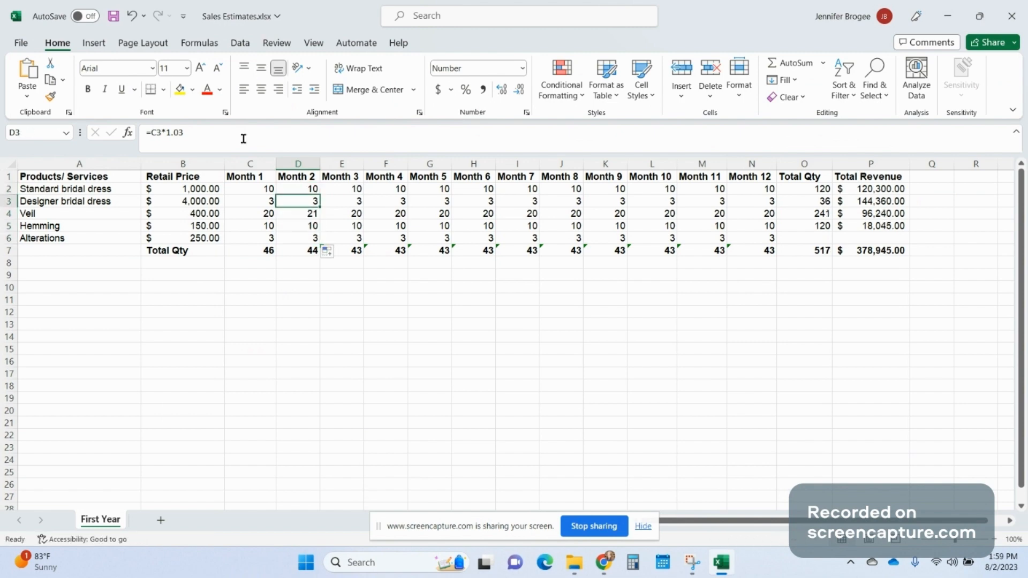
pyautogui.click(162, 134)
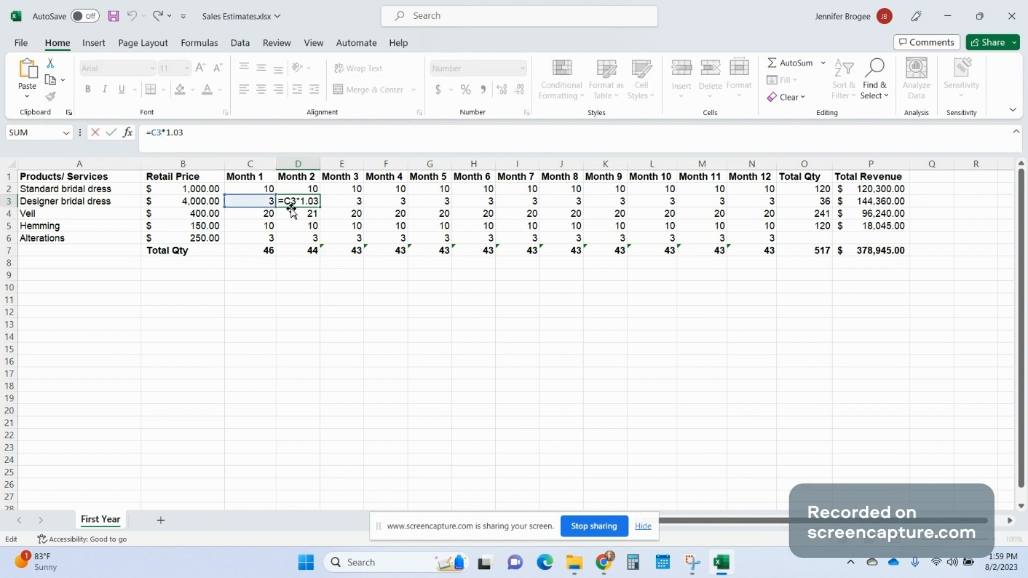
pyautogui.press('Return')
pyautogui.click(159, 132)
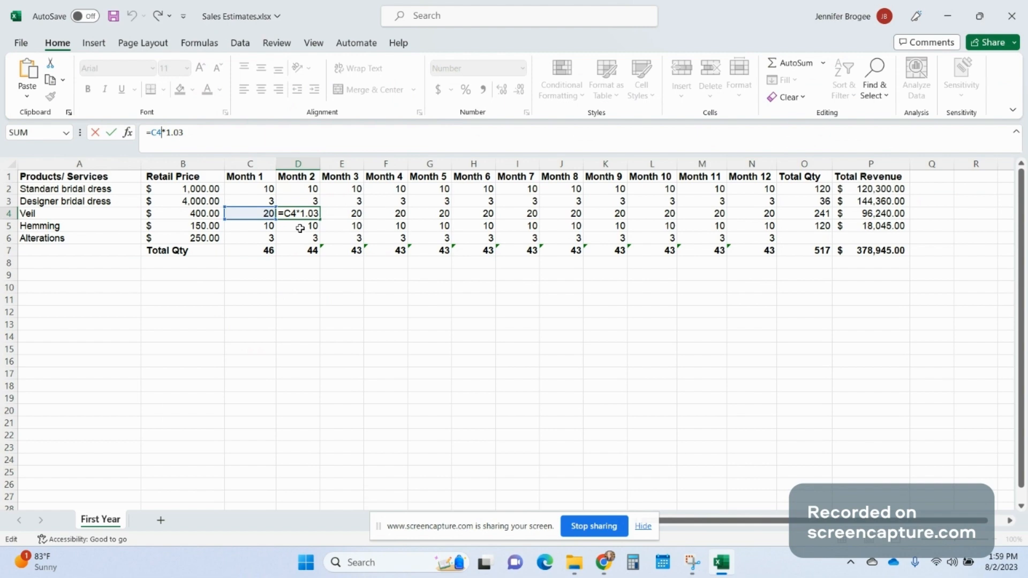
pyautogui.press('Return')
pyautogui.click(155, 131)
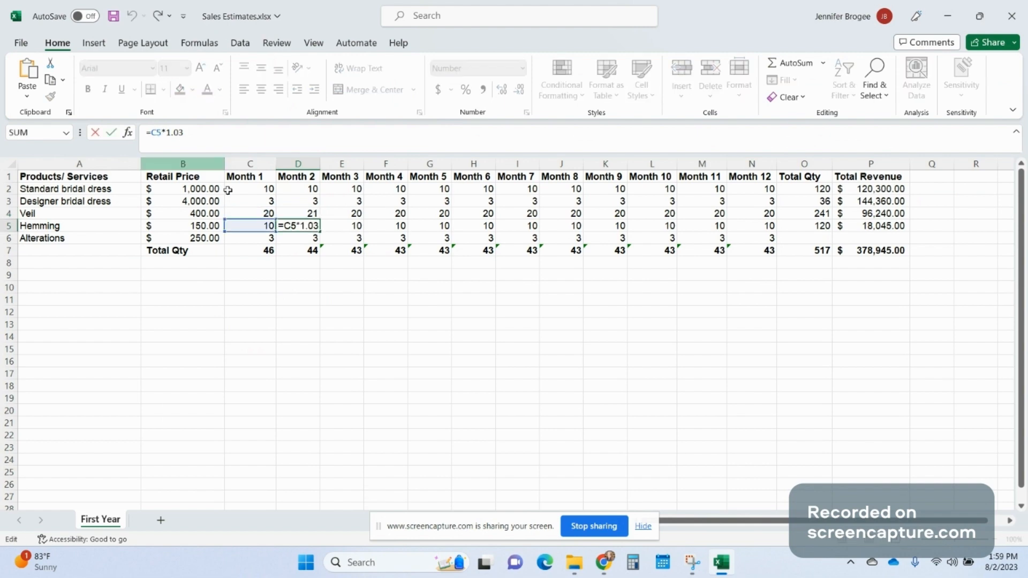
pyautogui.click(298, 228)
pyautogui.click(304, 237)
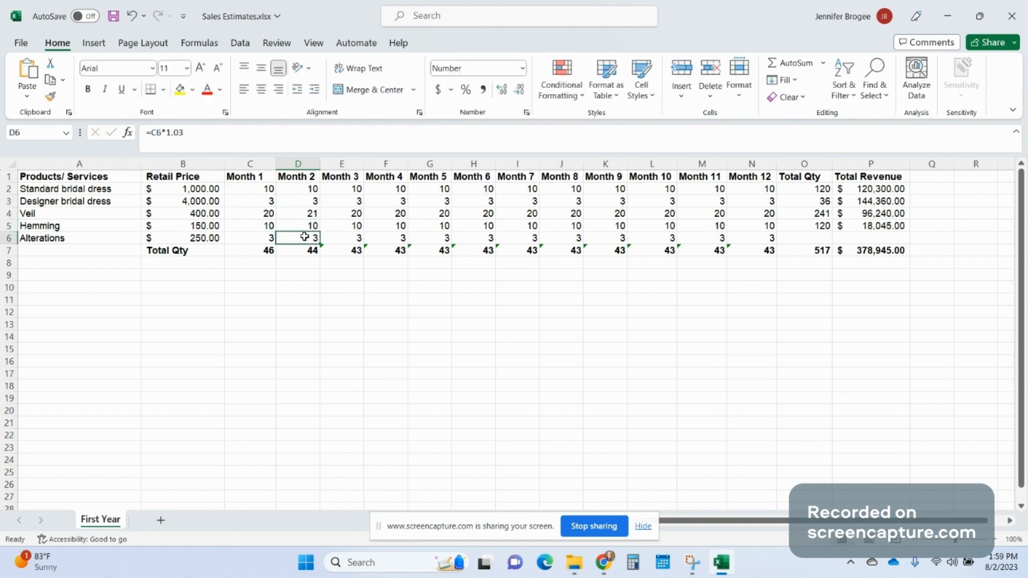
pyautogui.click(386, 300)
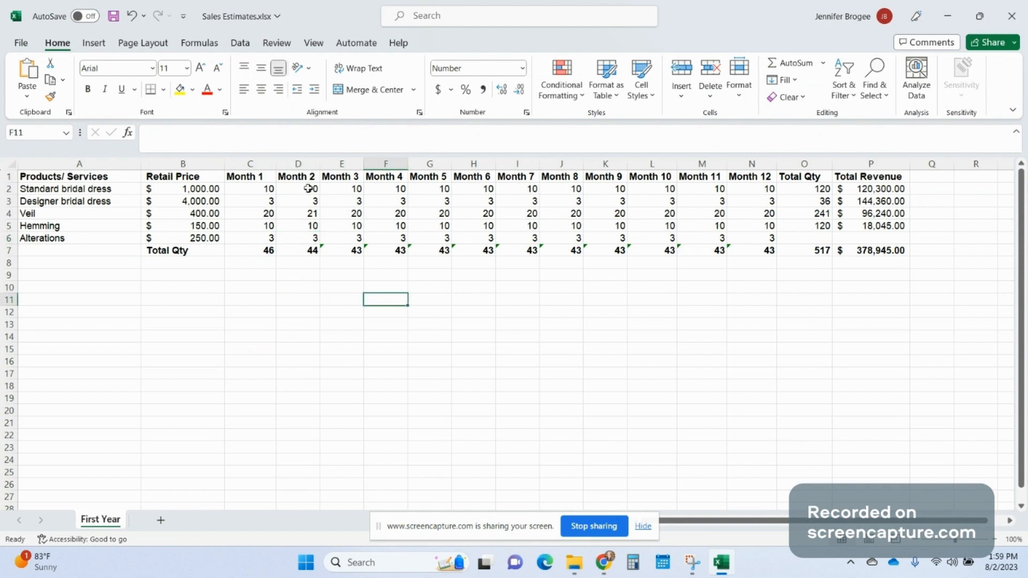
# Fill the Month 2 growth formulas in D2:D6 across through Month 12 in column N.
pyautogui.click(308, 189)
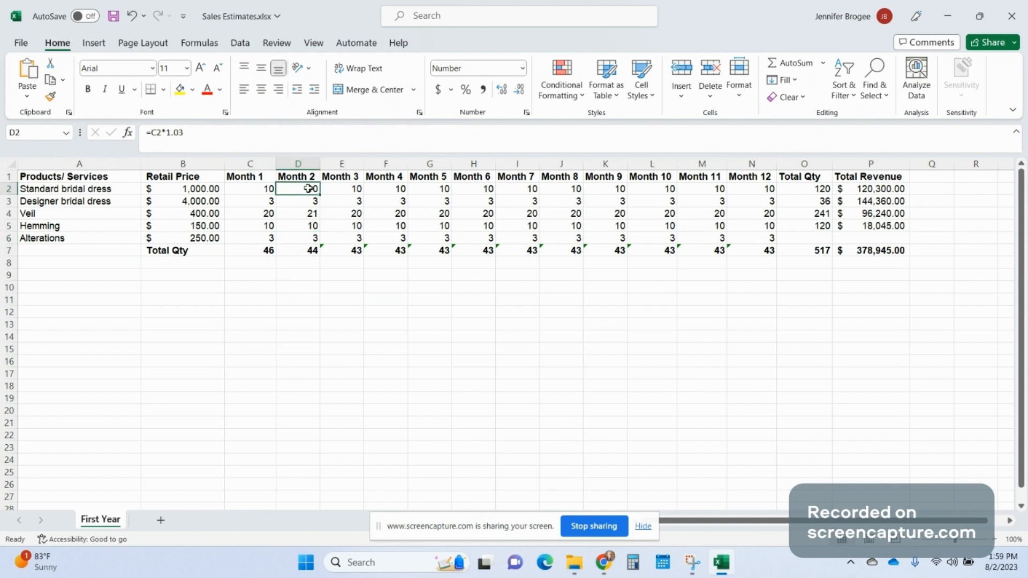
pyautogui.moveTo(309, 188); pyautogui.dragTo(760, 235)
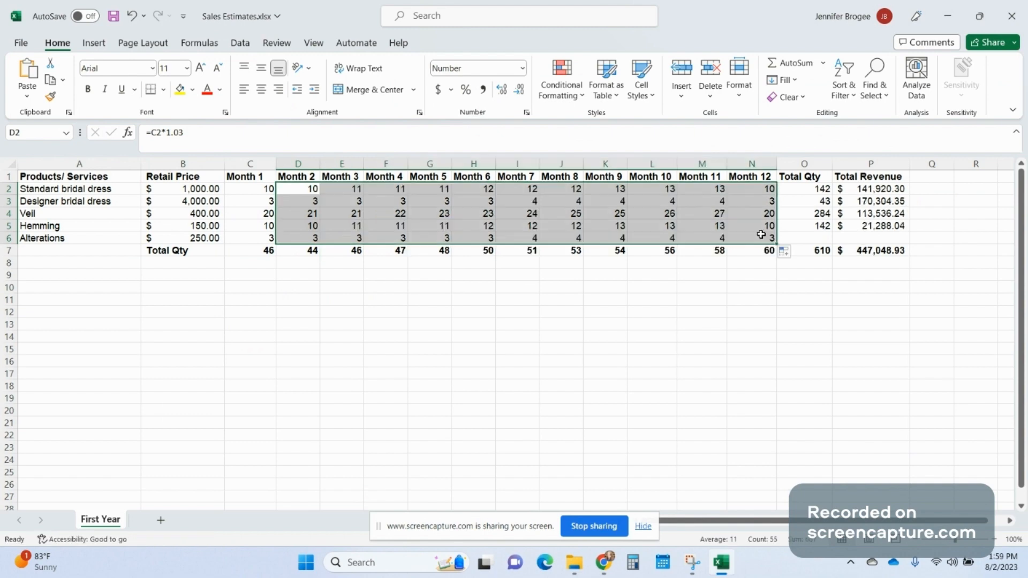
pyautogui.click(545, 301)
# Examine the standard bridal dress growth formulas for Month 3 through Month 6 in E2:H2 and the cells they reference.
pyautogui.click(350, 192)
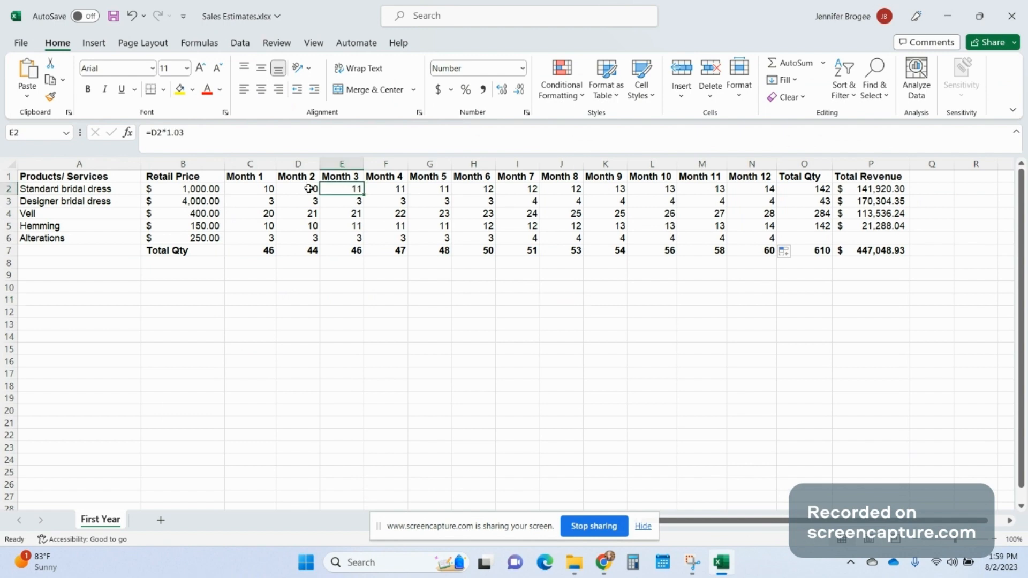
pyautogui.click(164, 132)
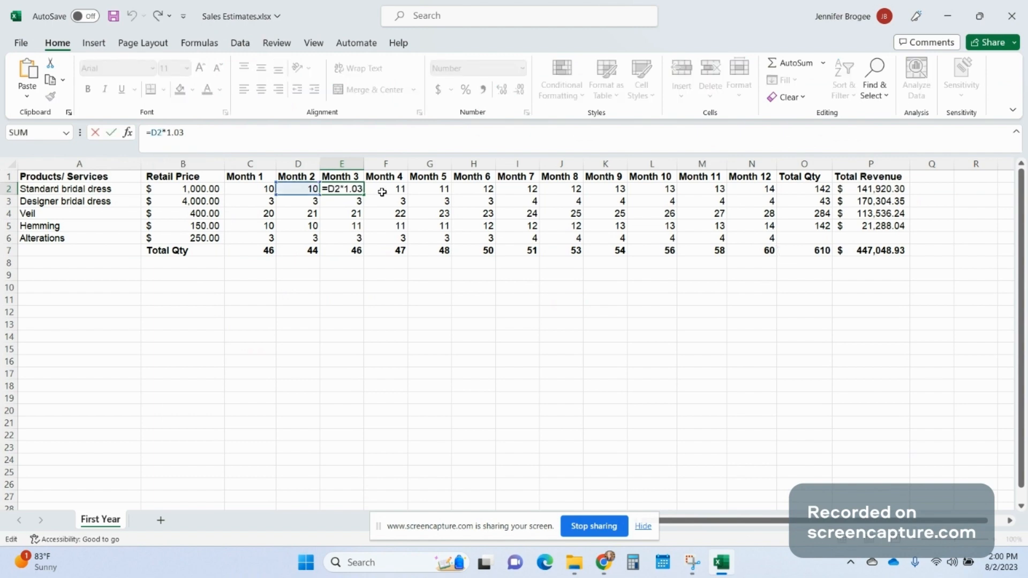
pyautogui.click(382, 193)
pyautogui.click(167, 136)
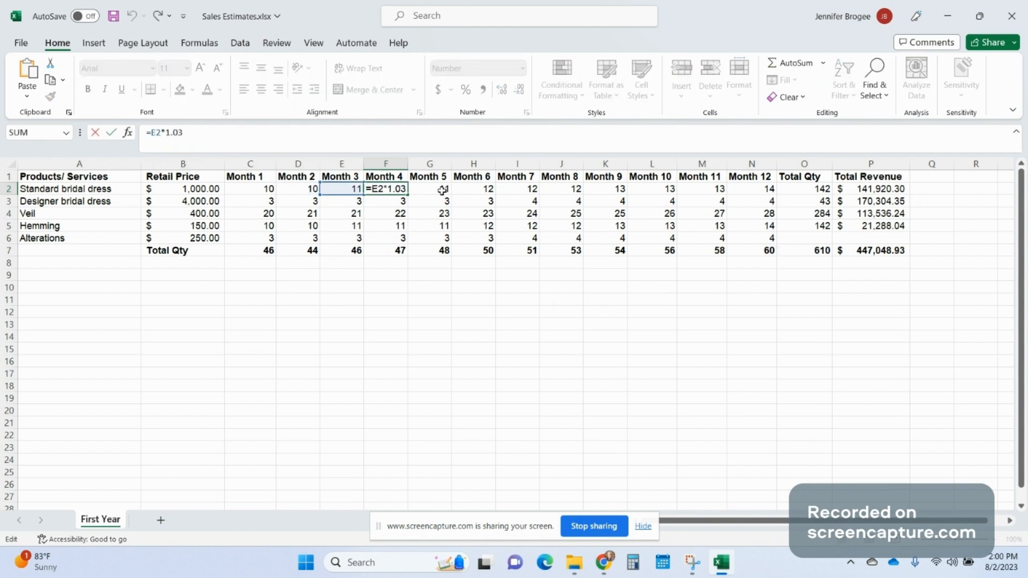
pyautogui.click(442, 191)
pyautogui.click(166, 133)
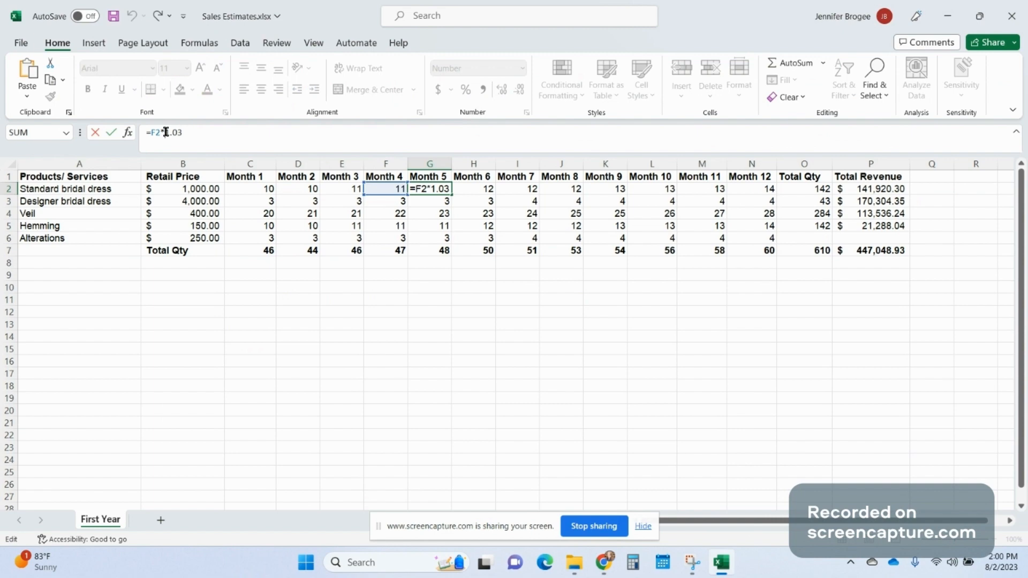
pyautogui.click(474, 188)
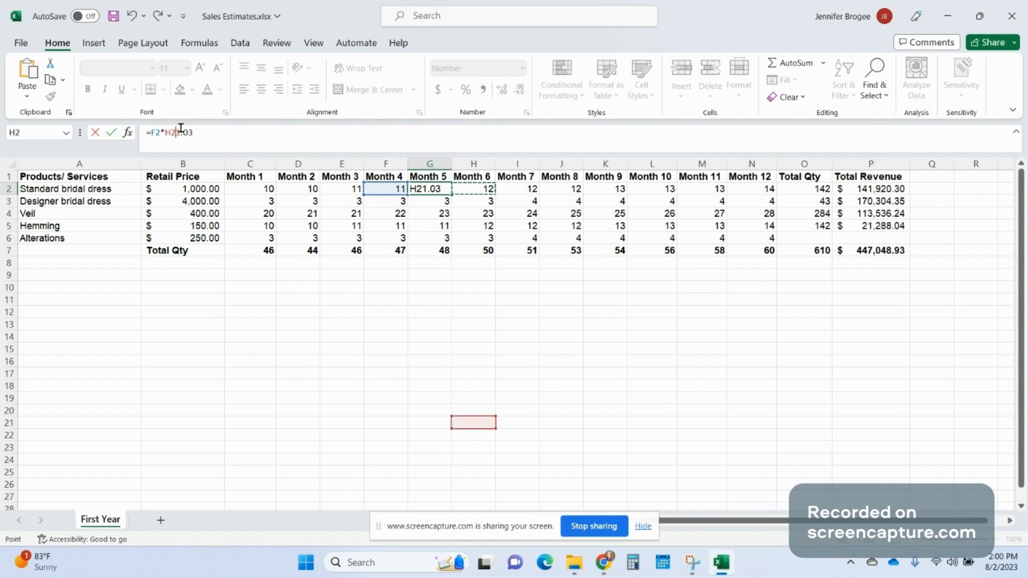
pyautogui.press('Escape')
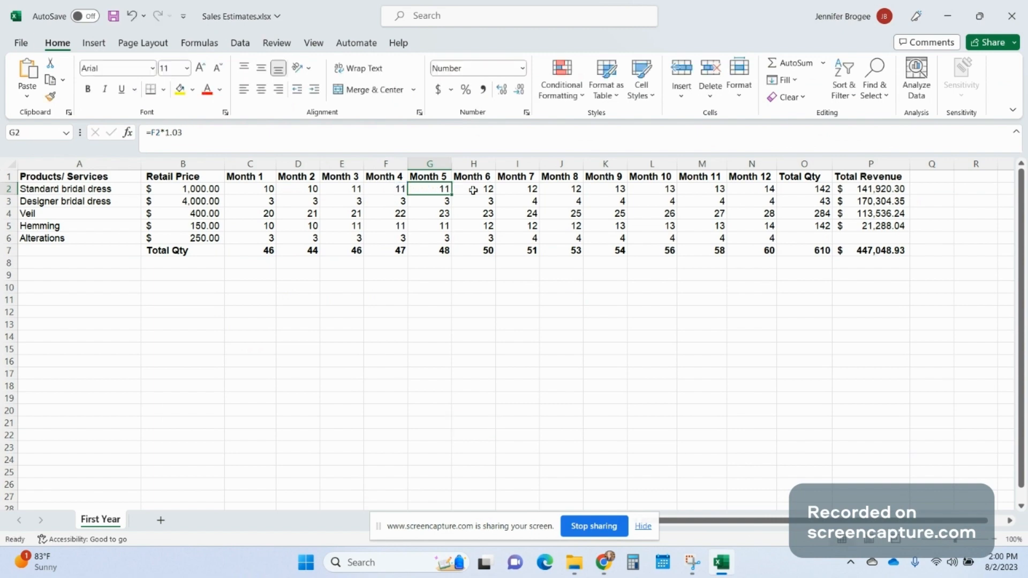
pyautogui.click(473, 191)
pyautogui.click(169, 132)
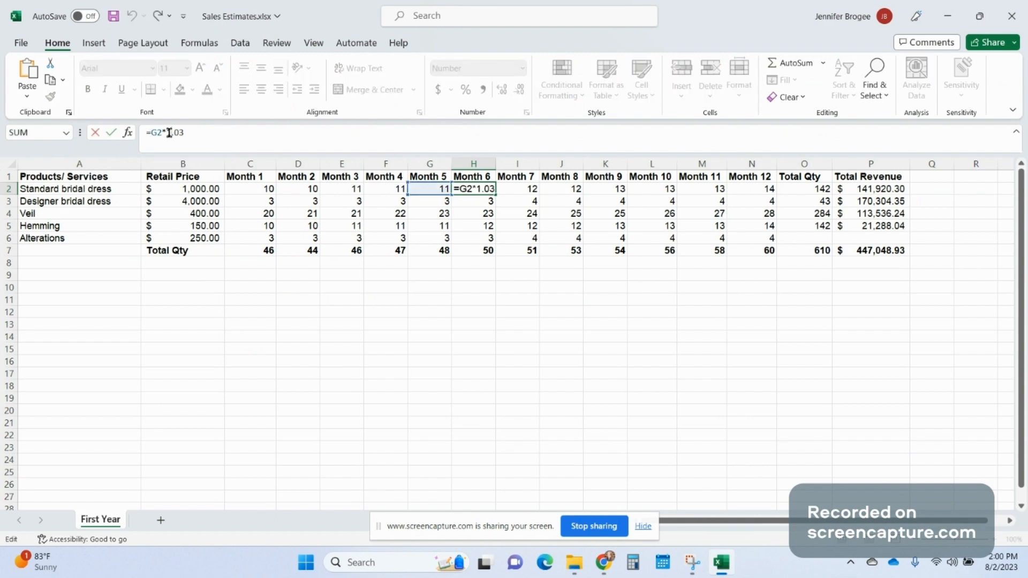
pyautogui.click(382, 338)
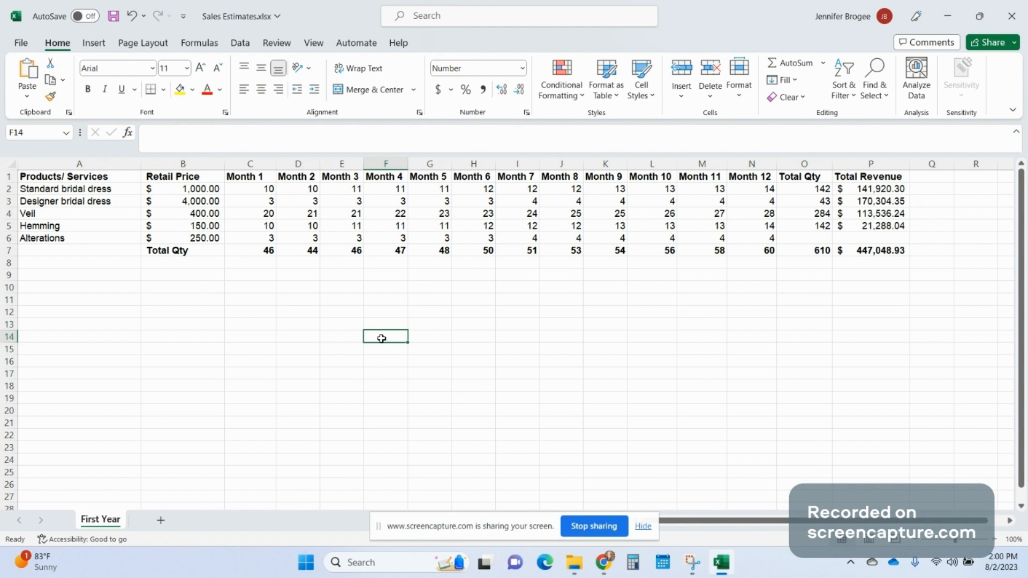
# Total the Month 1 quantities in C7 with AutoSum over C2:C6.
pyautogui.click(259, 250)
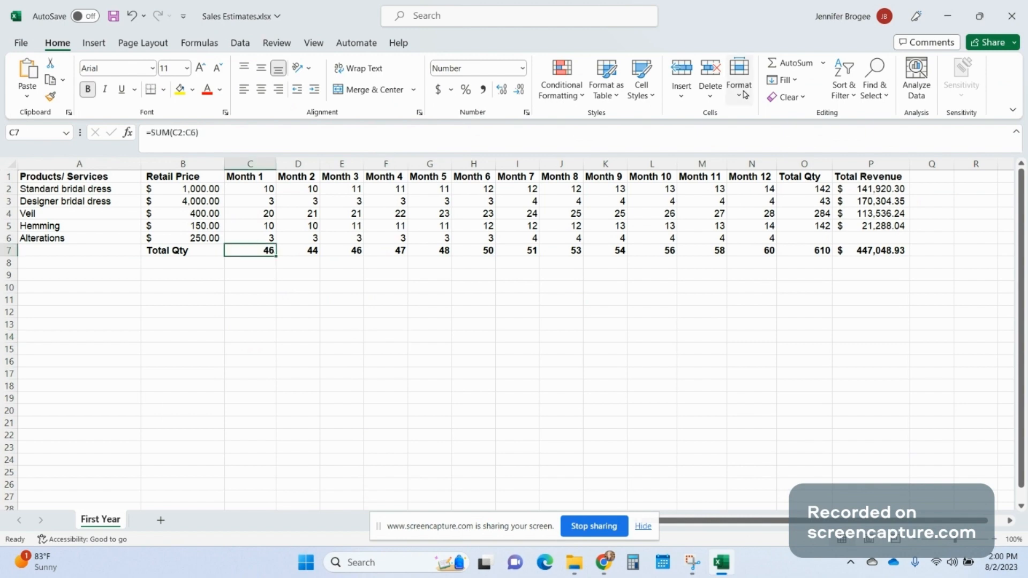
pyautogui.click(792, 64)
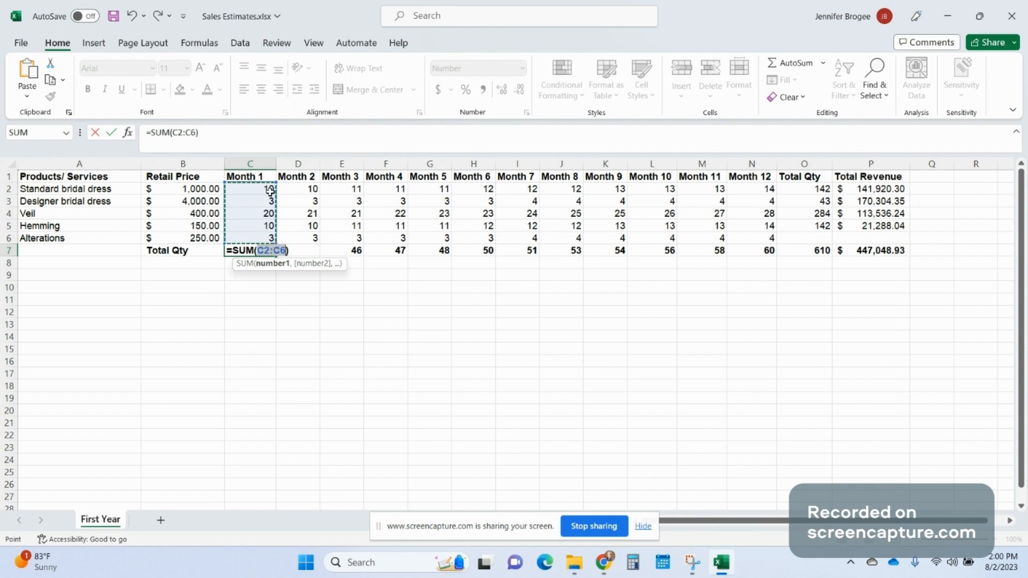
pyautogui.press('Return')
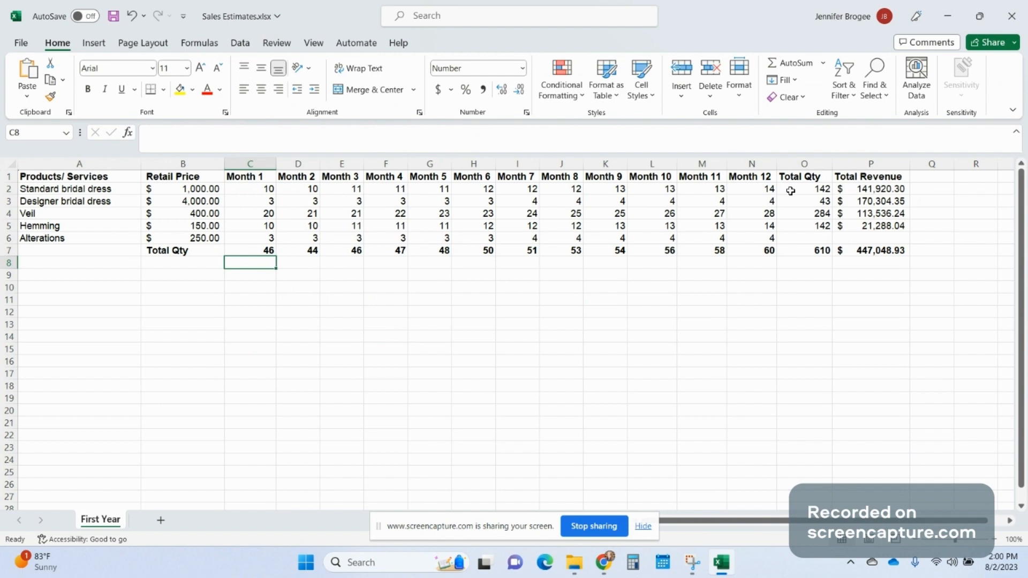
# Sum the standard bridal dress quantities C2:N2 in O2 with AutoSum and fill the formula down to O6.
pyautogui.click(822, 188)
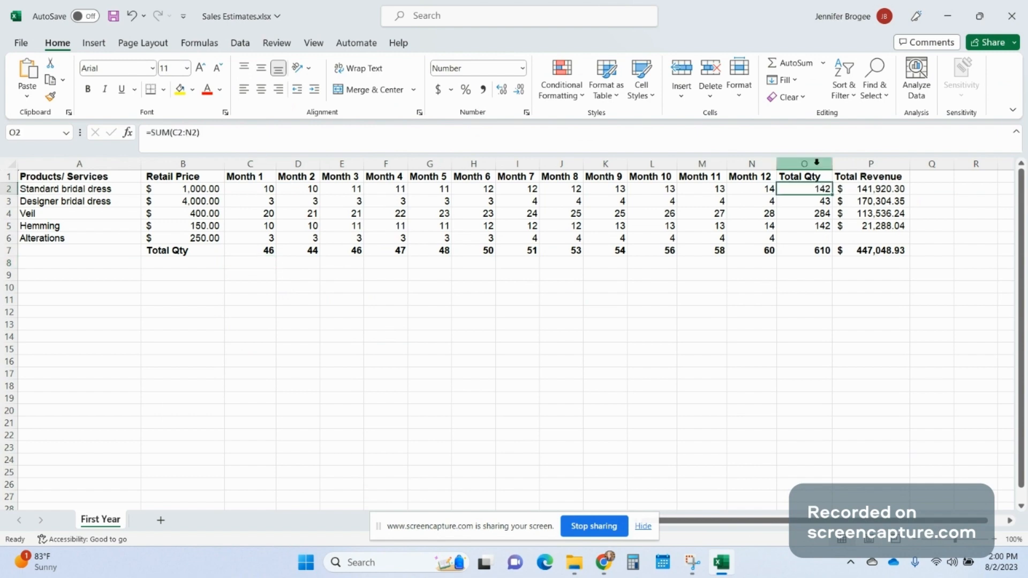
pyautogui.click(815, 162)
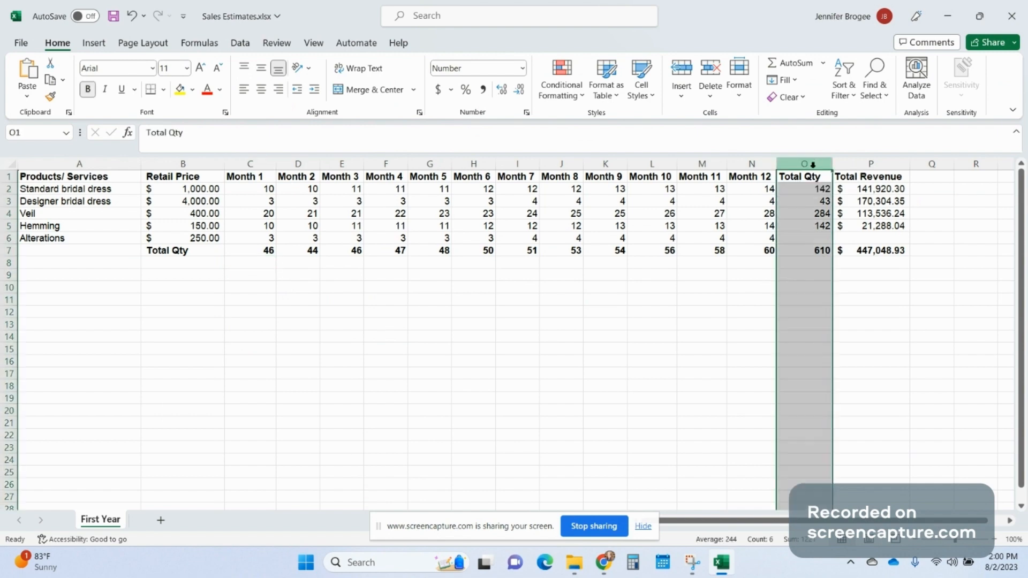
pyautogui.click(817, 189)
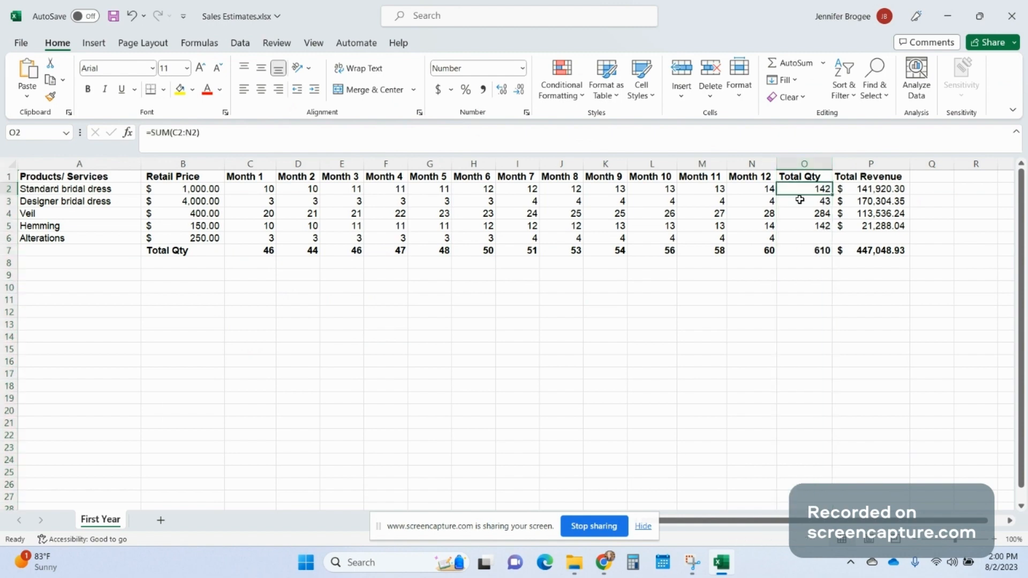
pyautogui.click(797, 63)
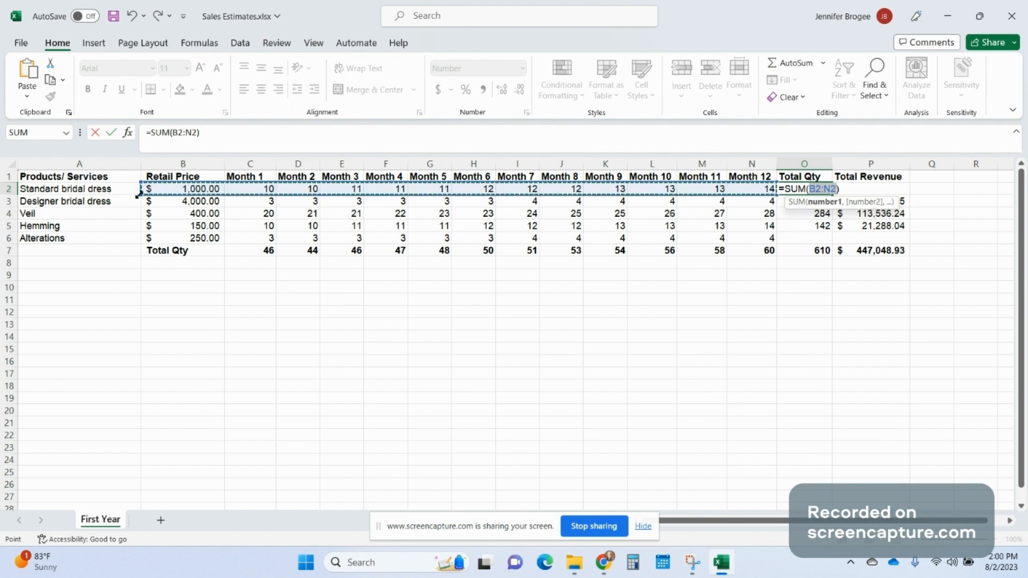
pyautogui.moveTo(139, 194); pyautogui.dragTo(220, 194)
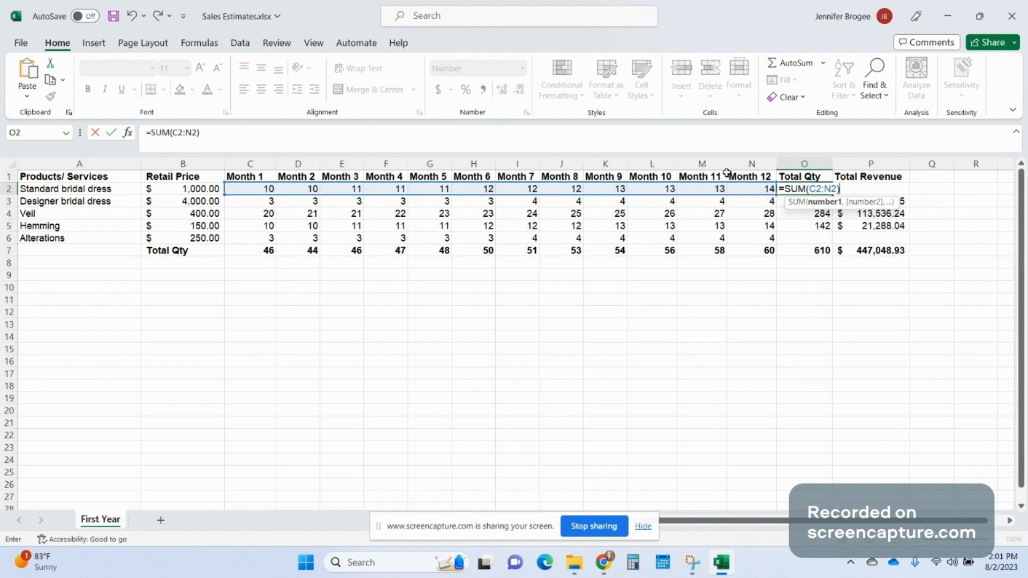
pyautogui.press('Return')
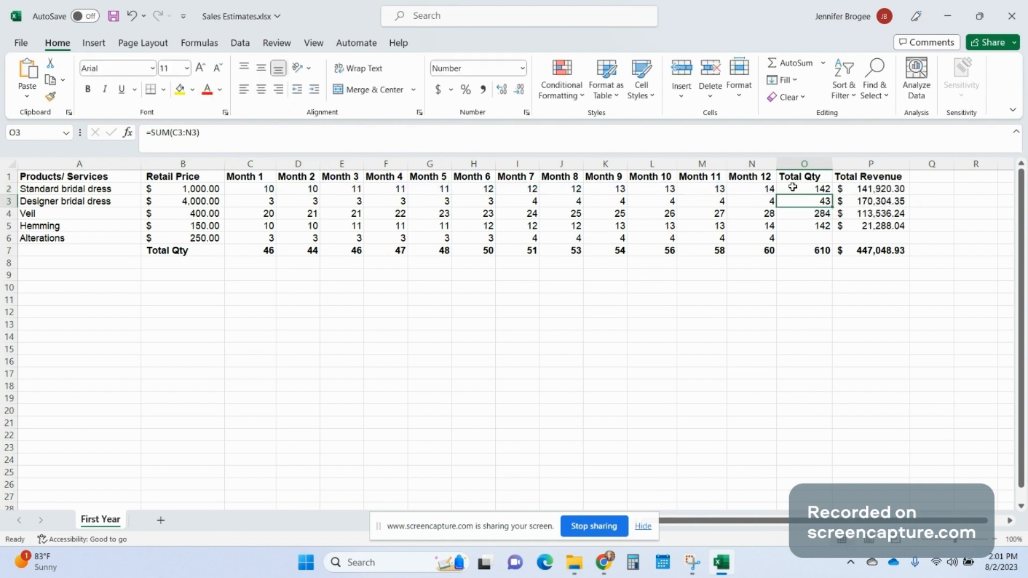
pyautogui.click(793, 187)
pyautogui.moveTo(832, 193); pyautogui.dragTo(829, 241)
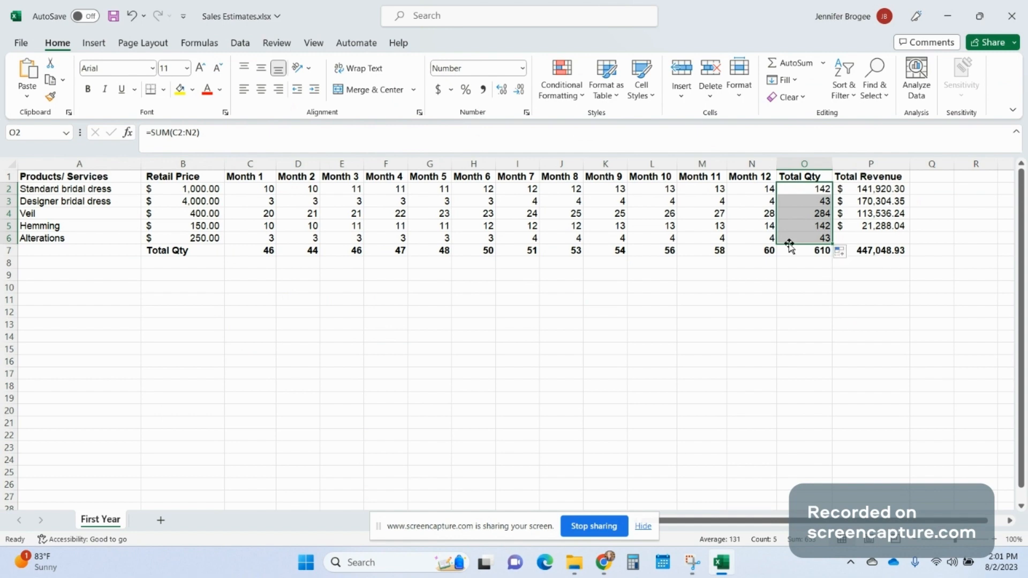
pyautogui.click(824, 311)
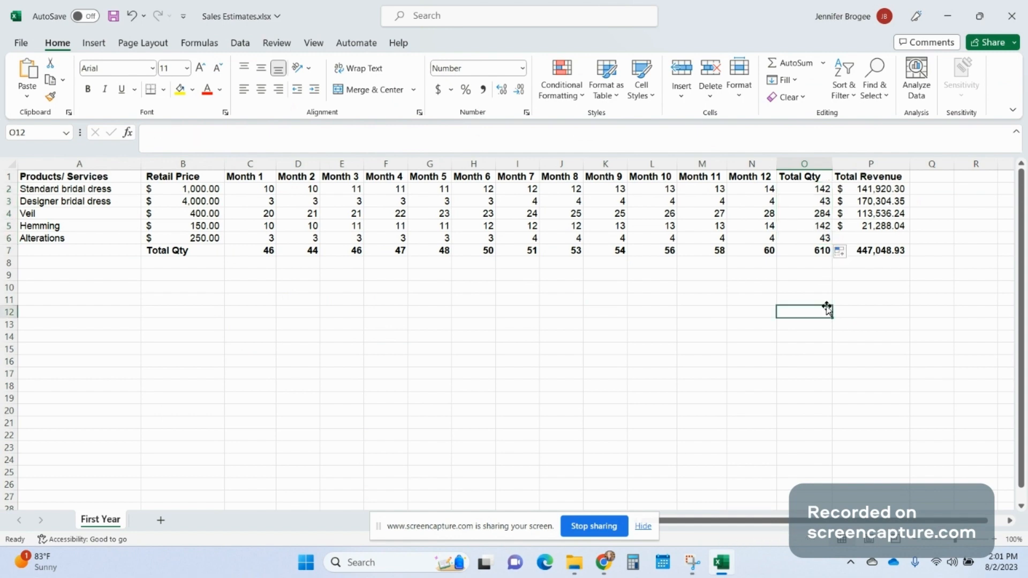
# Extend the overall quantity sum in O7 to cover O2:O6, including the Alterations row.
pyautogui.click(814, 252)
pyautogui.click(206, 133)
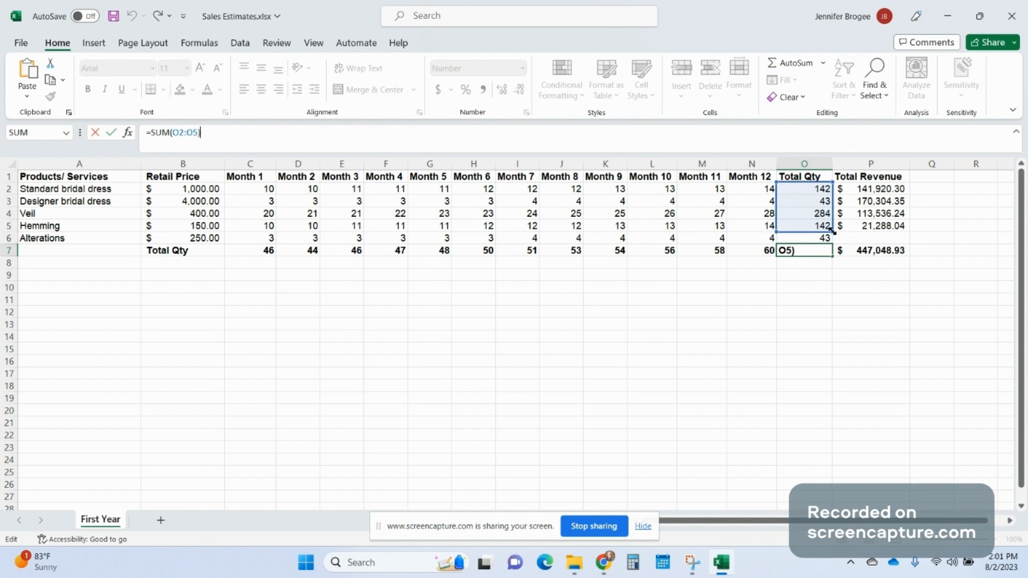
pyautogui.moveTo(833, 231); pyautogui.dragTo(833, 242)
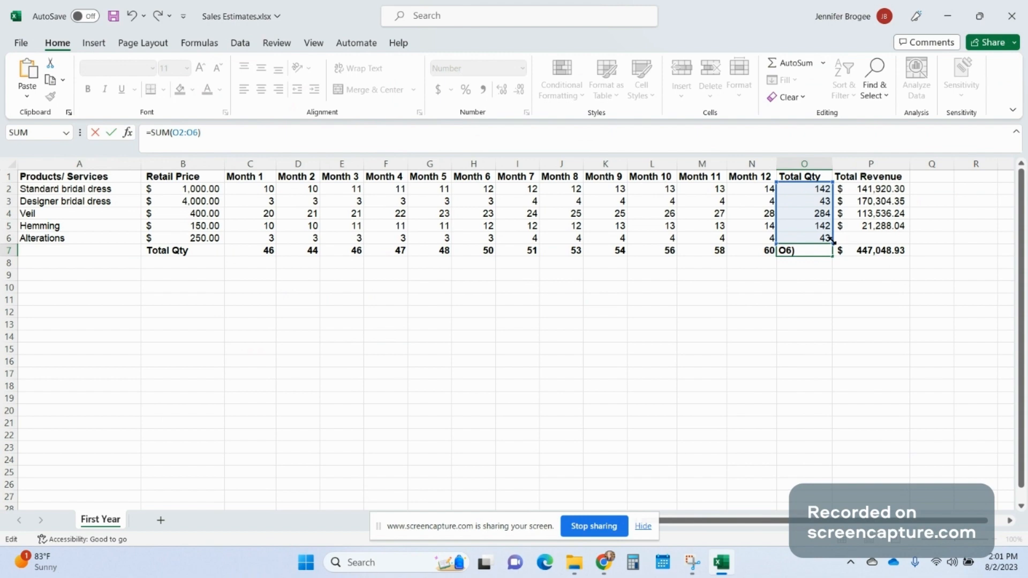
pyautogui.click(837, 301)
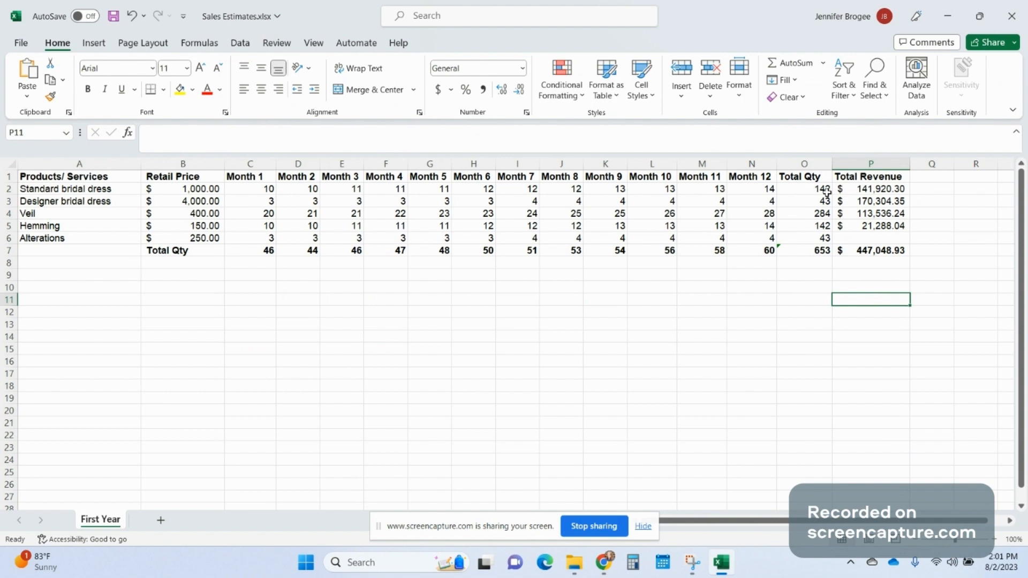
# Enter =O2*B2 as the standard bridal dress total revenue in P2 and fill the formula down to P6.
pyautogui.click(875, 191)
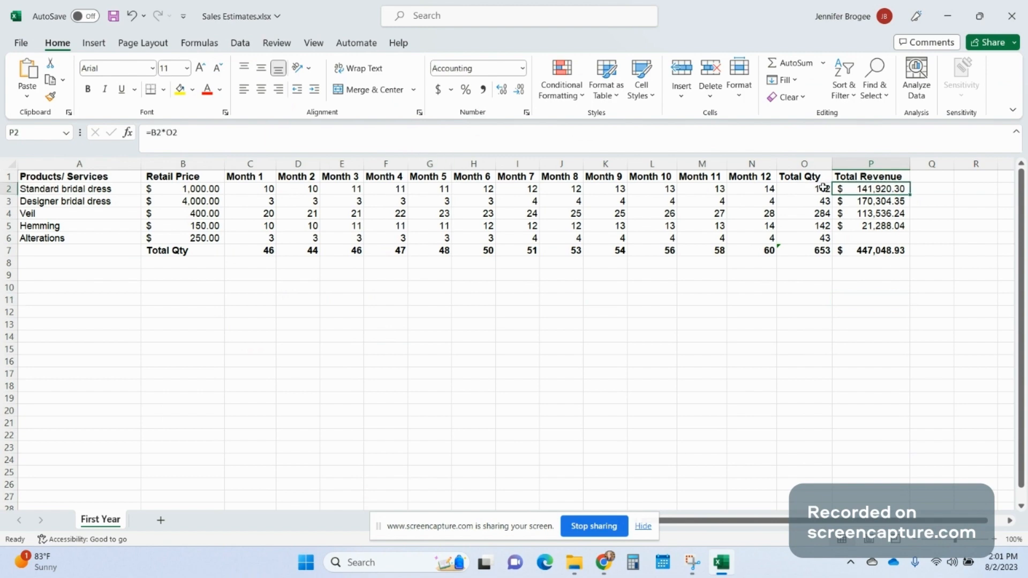
pyautogui.write('=')
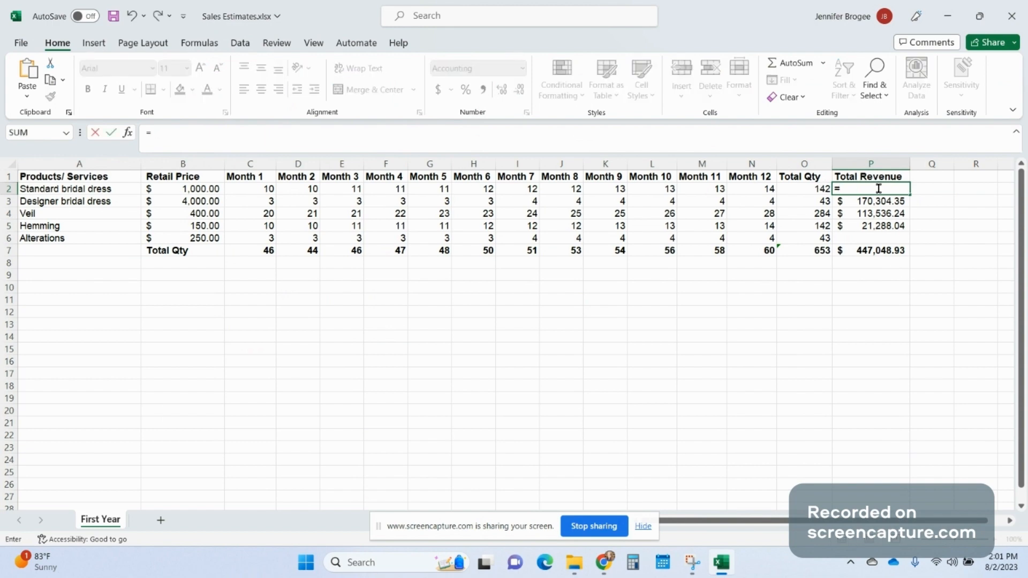
pyautogui.click(817, 188)
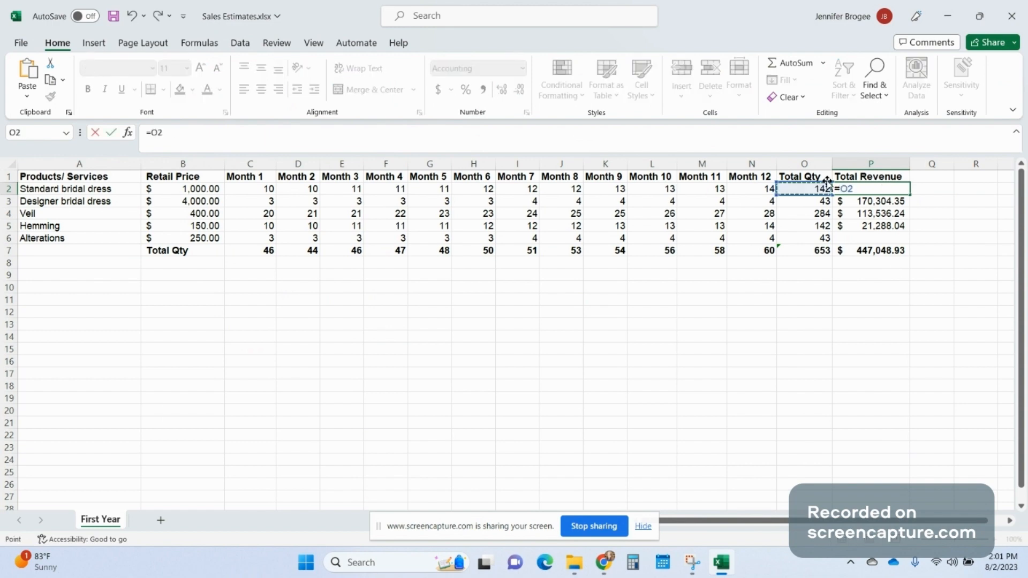
pyautogui.write('*')
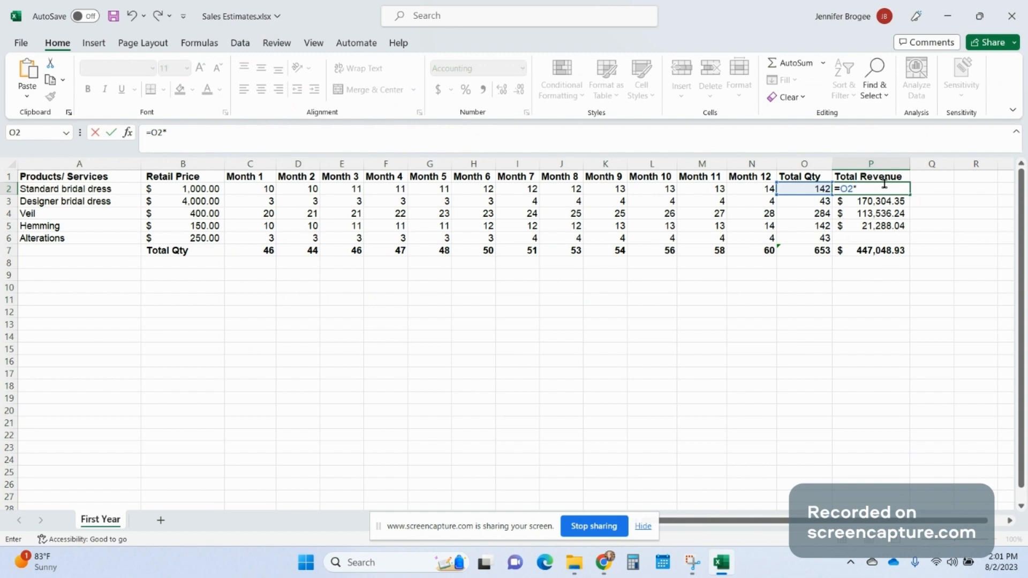
pyautogui.click(197, 189)
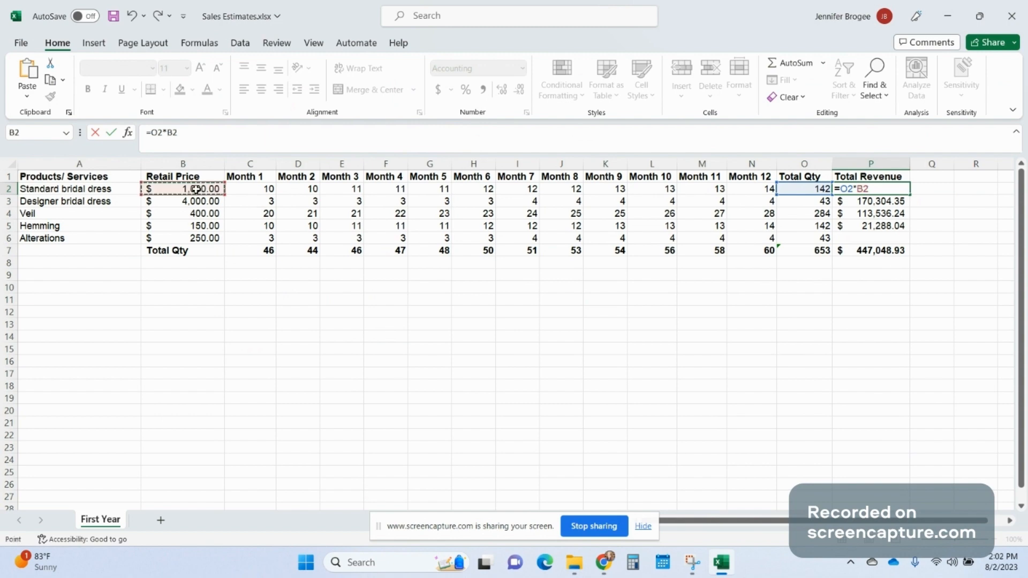
pyautogui.press('Return')
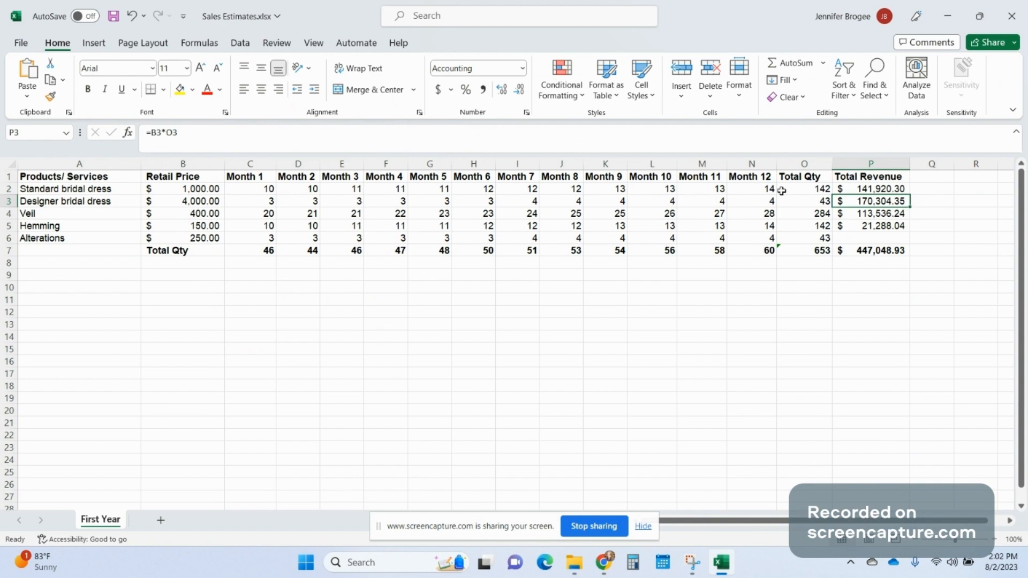
pyautogui.click(859, 186)
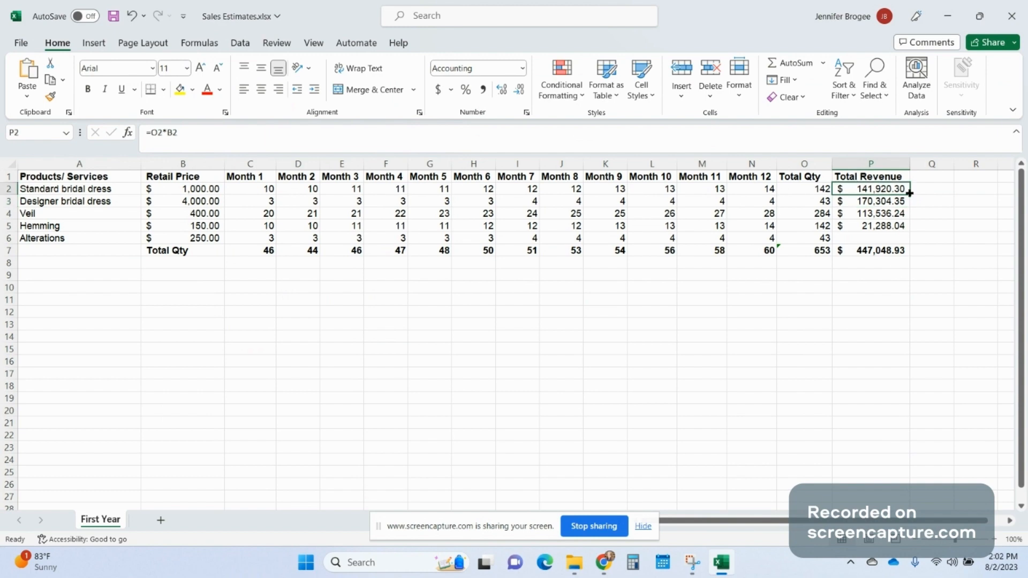
pyautogui.moveTo(909, 193); pyautogui.dragTo(909, 239)
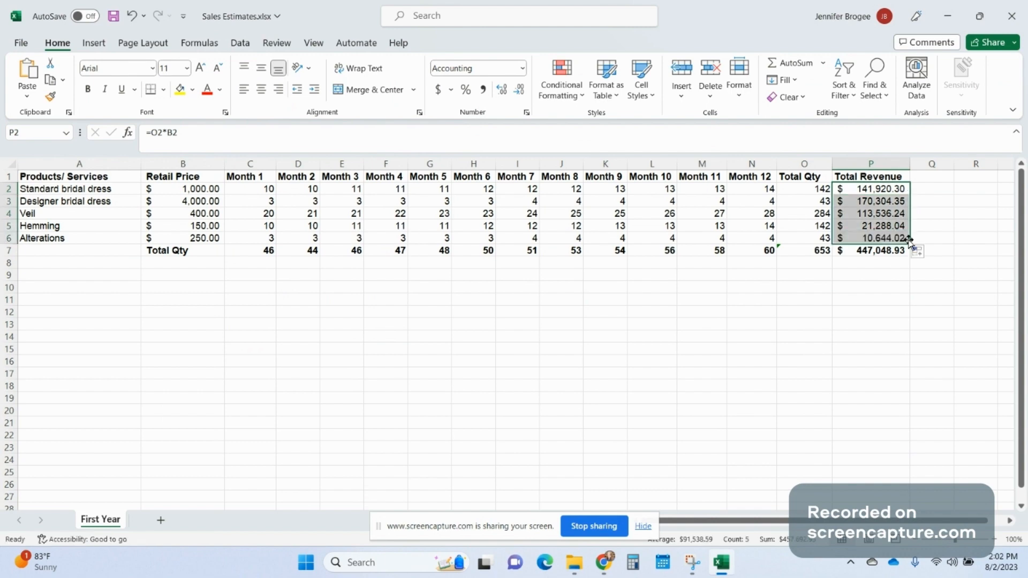
# Extend the overall revenue sum in P7 to cover P2:P6, including the Alterations row.
pyautogui.click(867, 250)
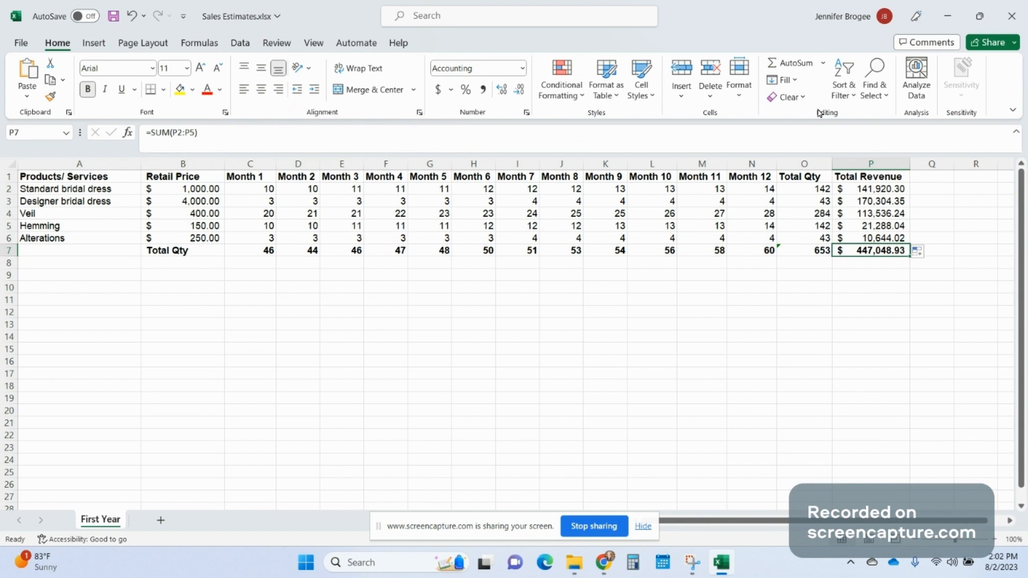
pyautogui.click(350, 140)
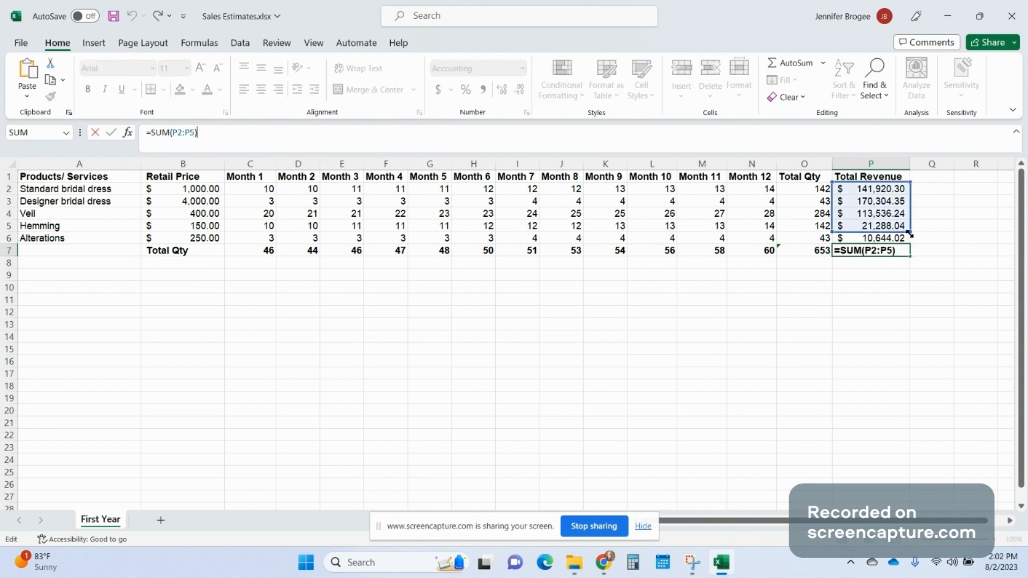
pyautogui.moveTo(910, 234); pyautogui.dragTo(910, 250)
pyautogui.press('Return')
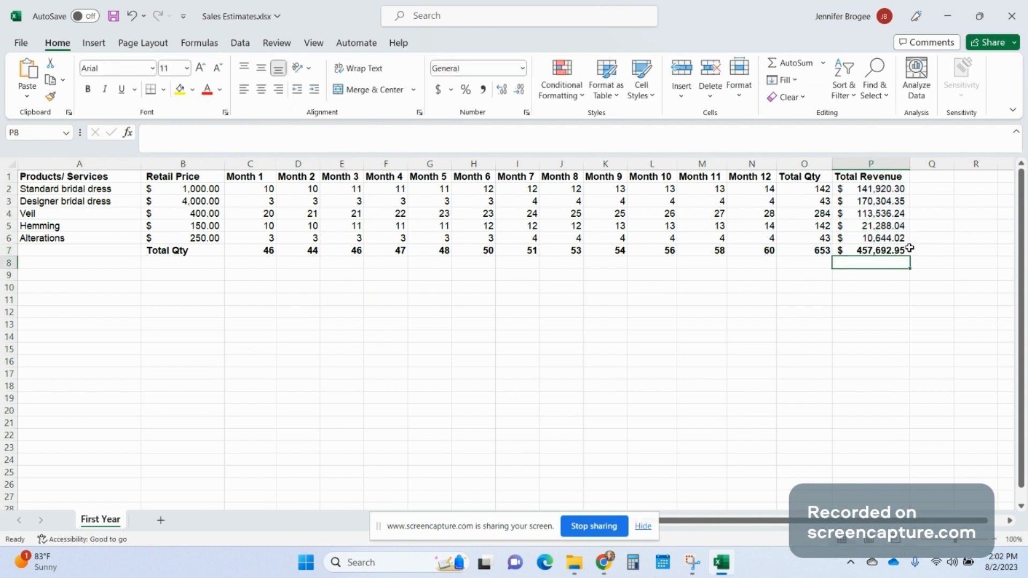
# Re-enter the overall revenue total in P7 as an AutoSum of P2:P6.
pyautogui.click(901, 250)
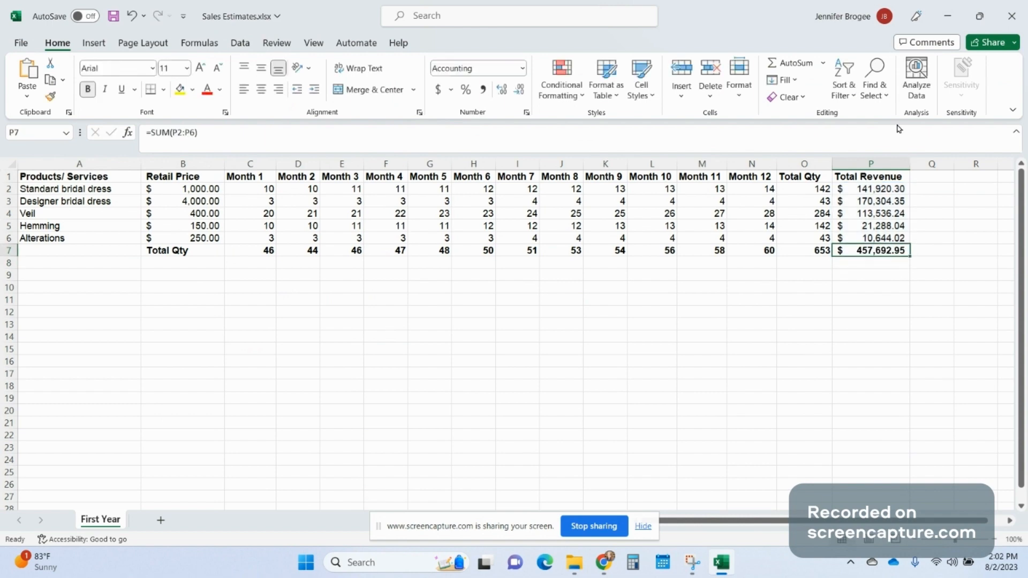
pyautogui.click(792, 62)
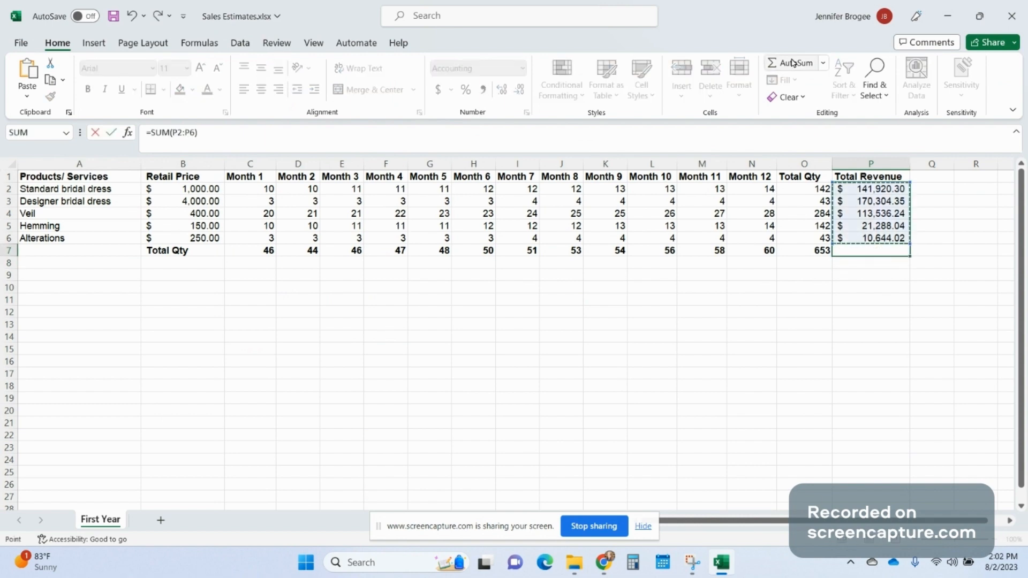
pyautogui.press('Return')
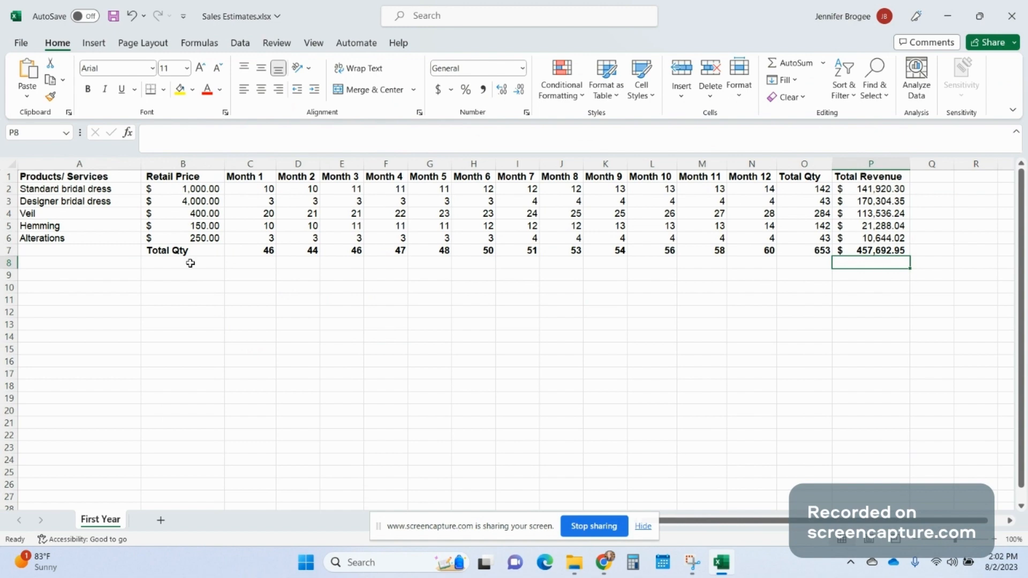
# Label the first totals row Year 2023 in cell A7.
pyautogui.click(110, 252)
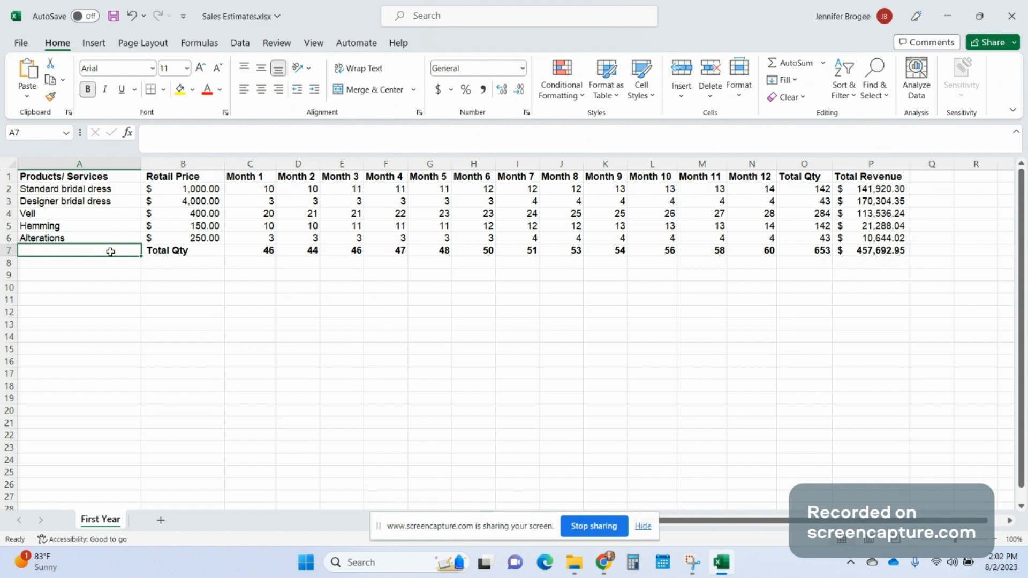
pyautogui.write('Year 2023')
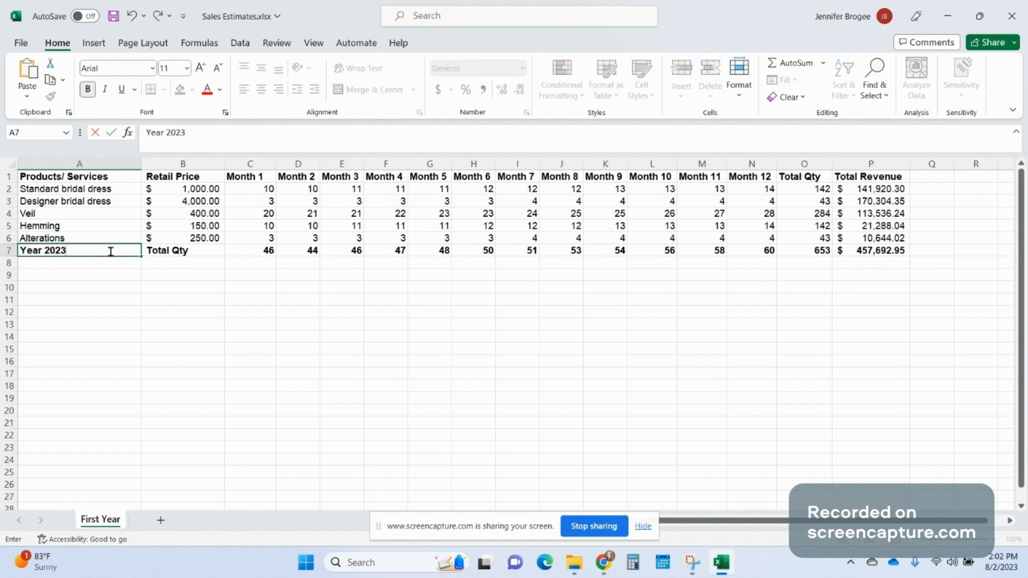
pyautogui.press('Return')
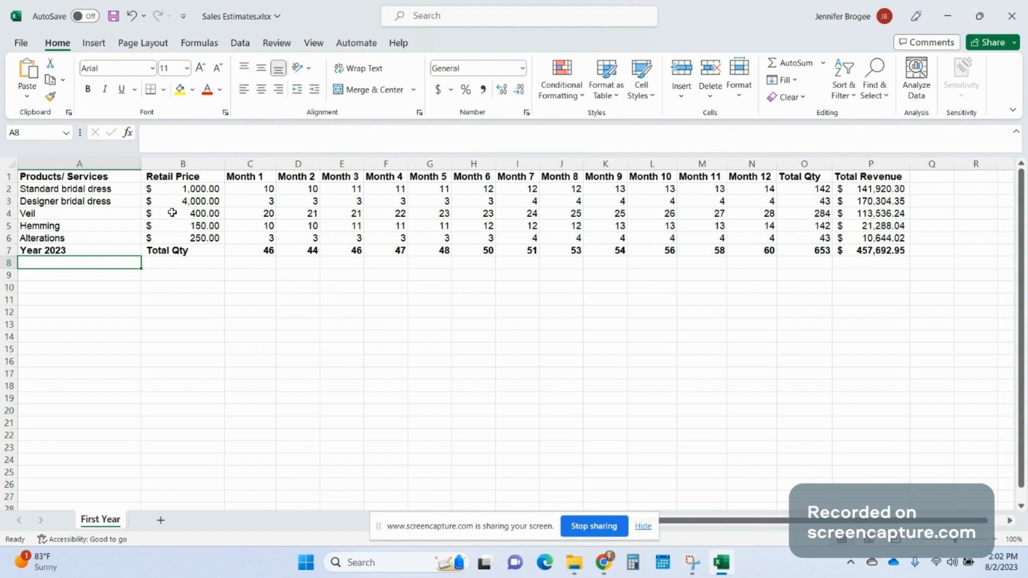
# Copy the whole sales table A1:P7 and paste the duplicate starting at A9.
pyautogui.click(127, 177)
pyautogui.moveTo(127, 177); pyautogui.dragTo(908, 249)
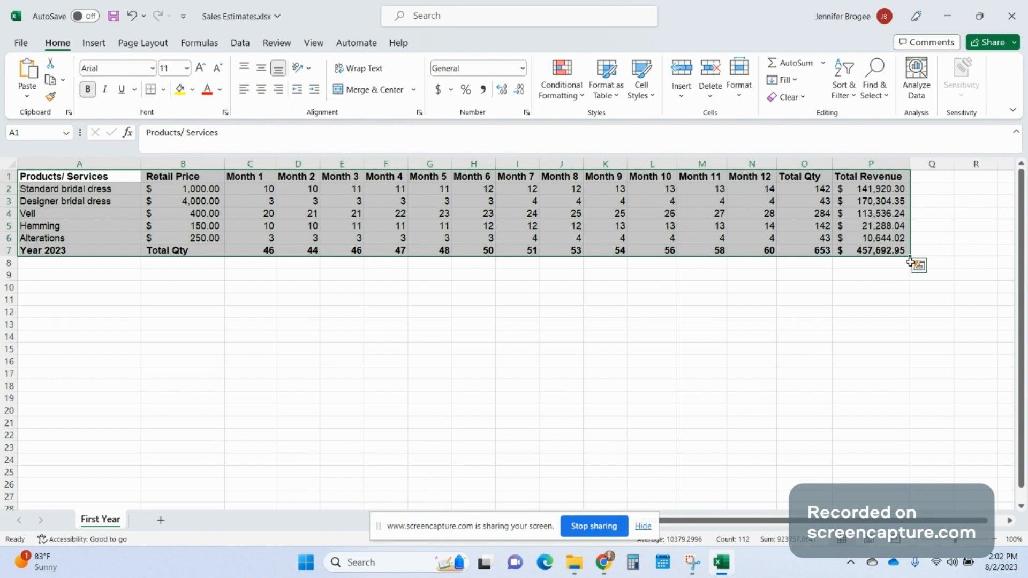
pyautogui.hotkey('ctrl', 'c')
pyautogui.click(120, 275)
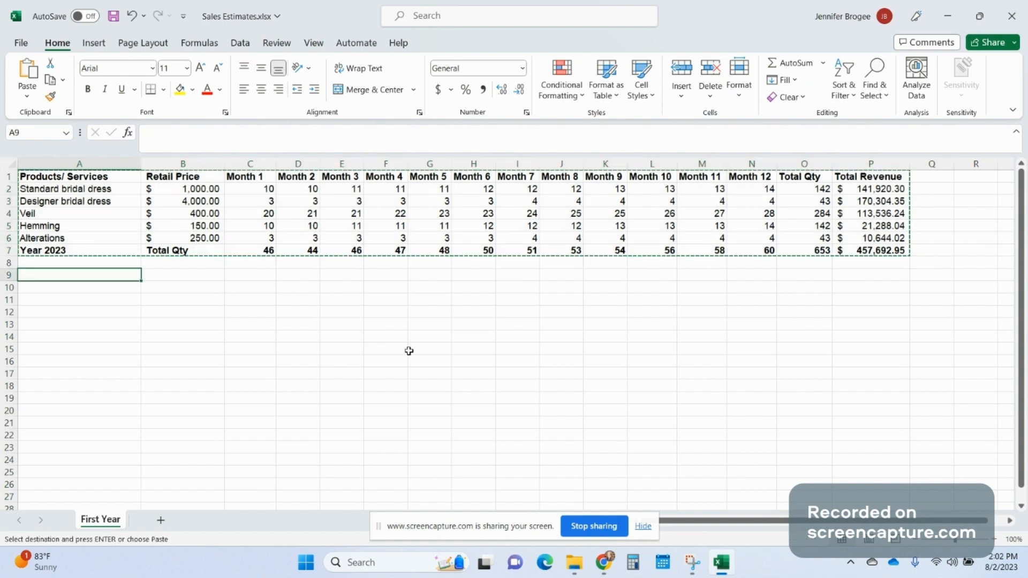
pyautogui.hotkey('ctrl', 'v')
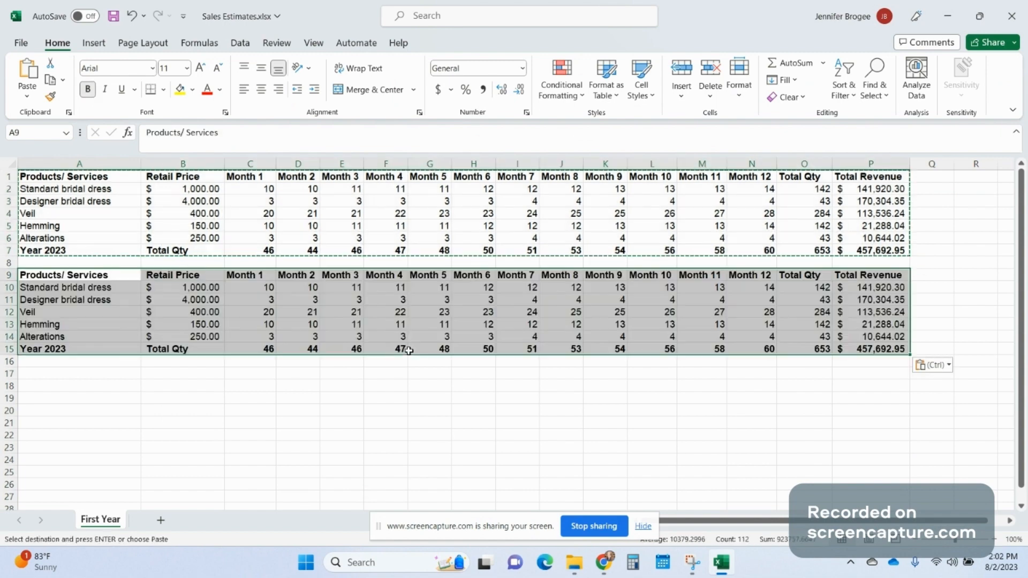
# Change the year label in A15 of the duplicated table to Year 2024.
pyautogui.doubleClick(101, 349)
pyautogui.press('BackSpace')
pyautogui.write('4')
pyautogui.press('Return')
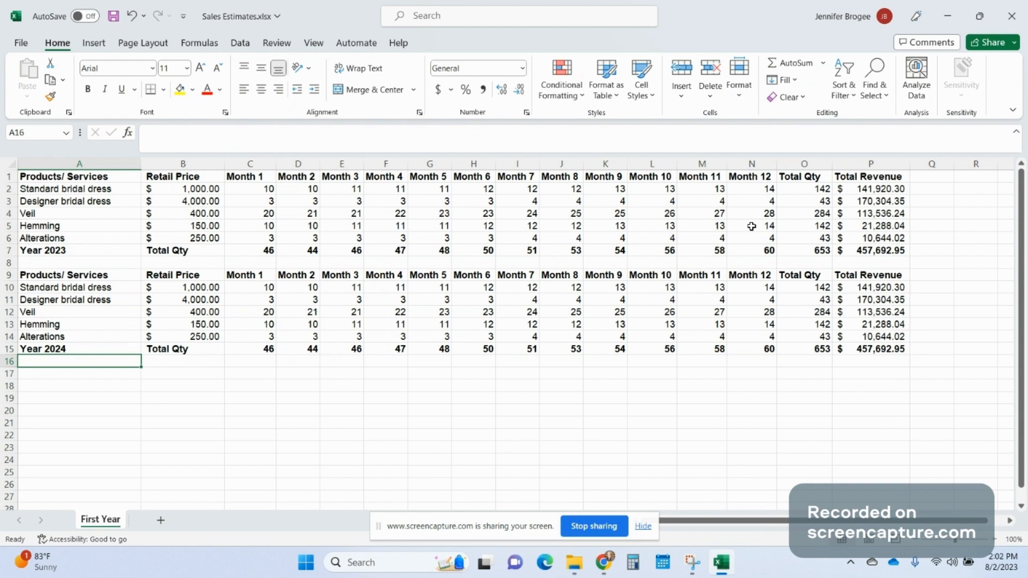
# Enter the 2024 Month 1 quantities 14, 4, 28, 14 and 4 in C10:C14.
pyautogui.click(260, 288)
pyautogui.write('14')
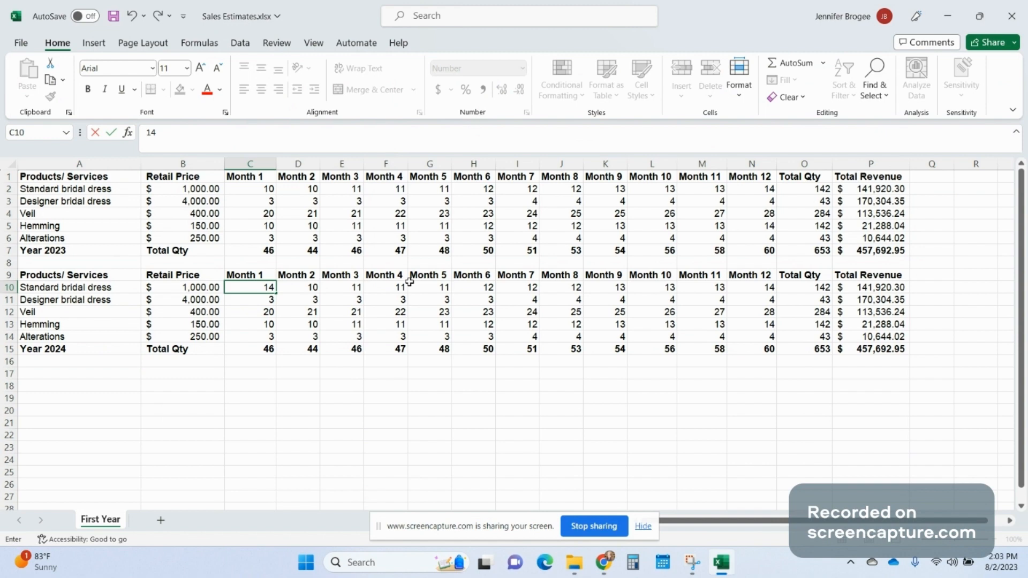
pyautogui.press('Return')
pyautogui.write('4')
pyautogui.press('Return')
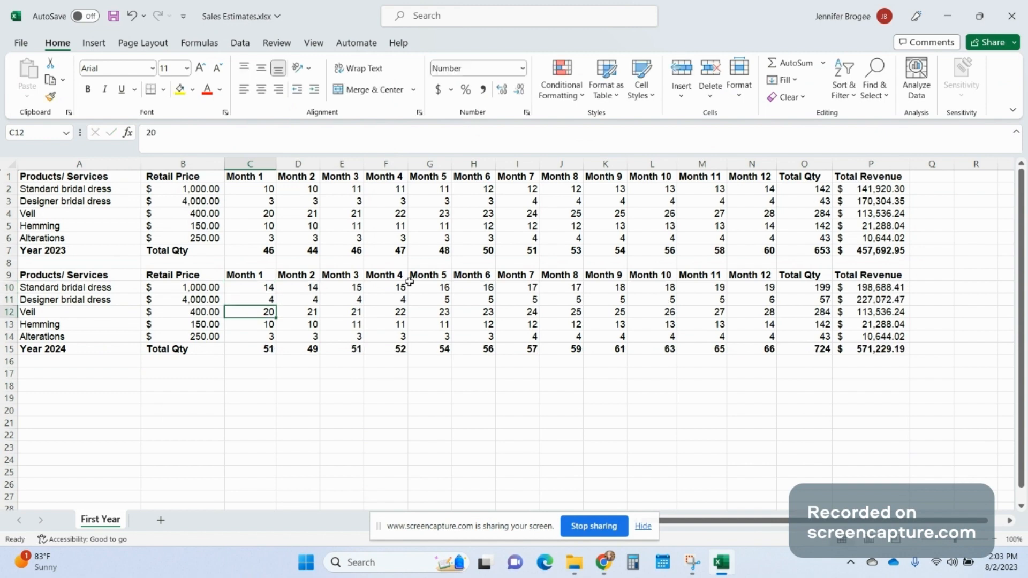
pyautogui.write('28')
pyautogui.press('Return')
pyautogui.write('10')
pyautogui.press('BackSpace')
pyautogui.write('4')
pyautogui.press('Return')
pyautogui.write('4')
pyautogui.press('Return')
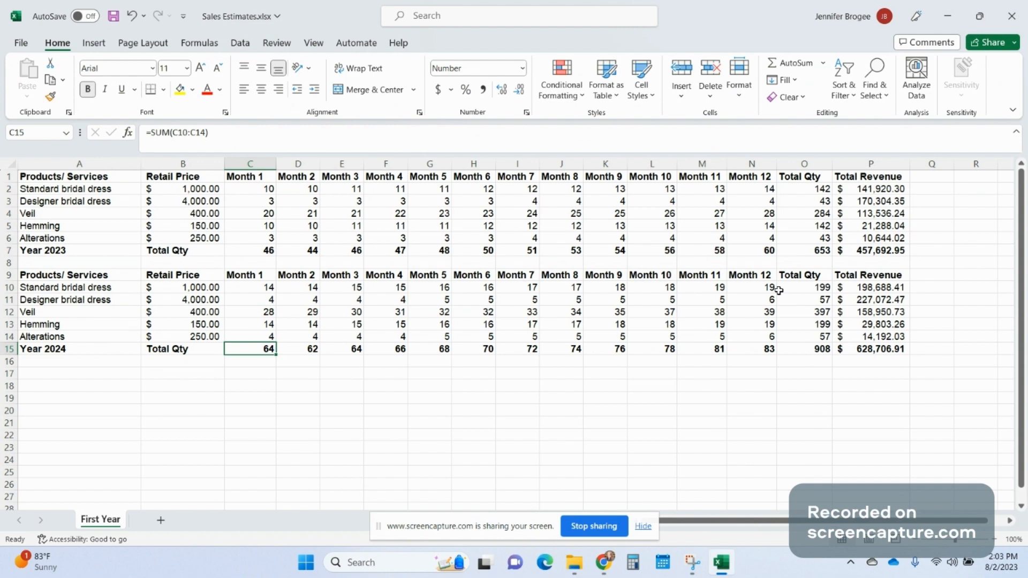
# Change the 2024 Month 2 growth formula in D10 to =C10*1.01 and fill it down to D14.
pyautogui.click(307, 288)
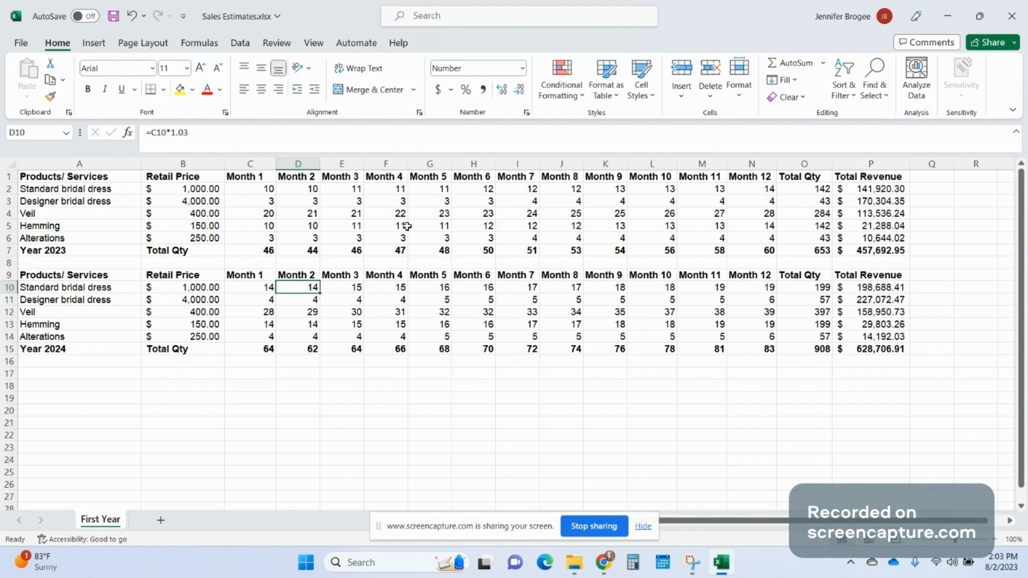
pyautogui.click(239, 132)
pyautogui.press('BackSpace')
pyautogui.write('1')
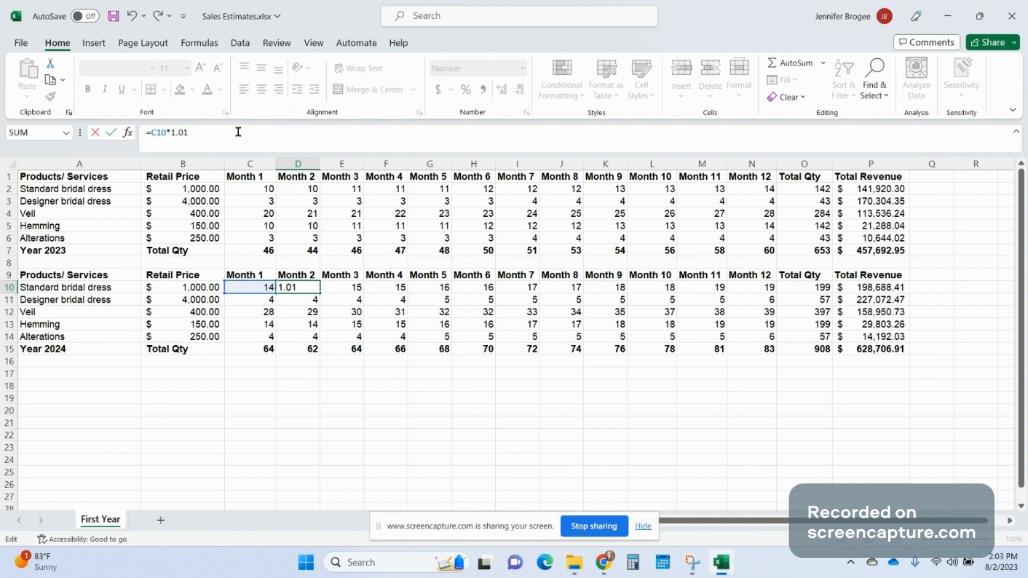
pyautogui.press('Return')
pyautogui.click(314, 289)
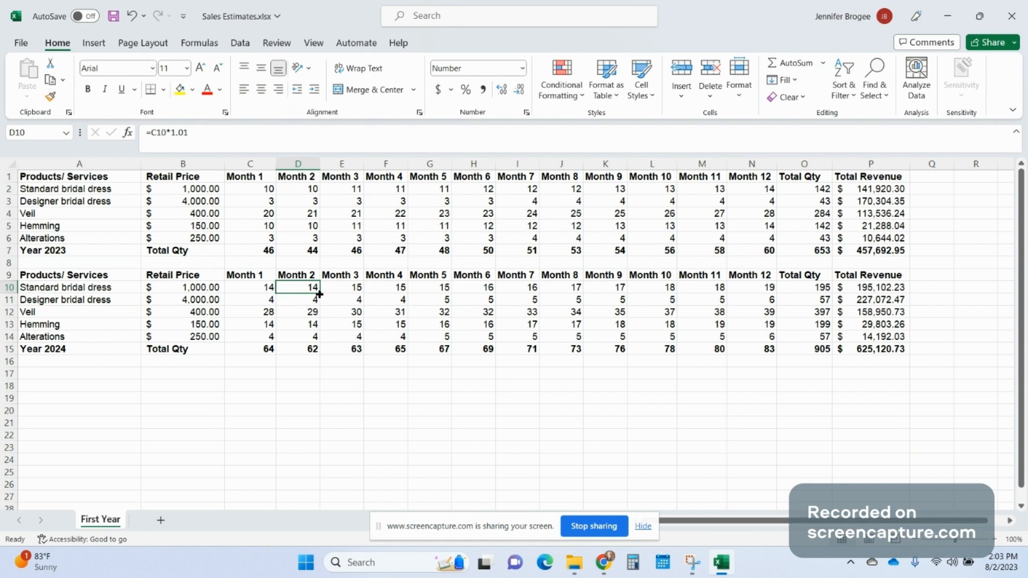
pyautogui.moveTo(320, 294); pyautogui.dragTo(320, 339)
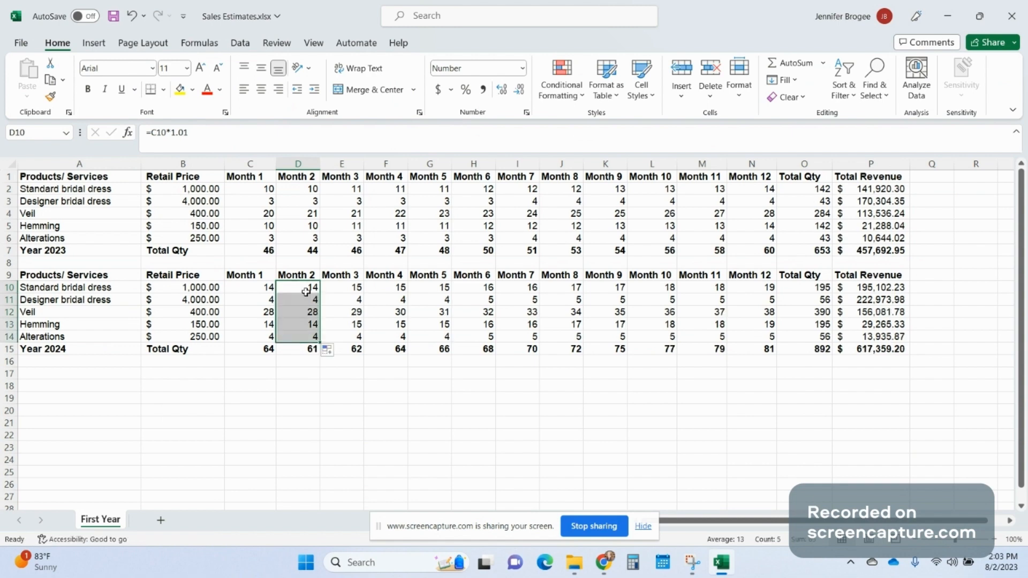
# Fill the 1% growth formulas in D10:D14 across to Month 12 in column N.
pyautogui.click(306, 292)
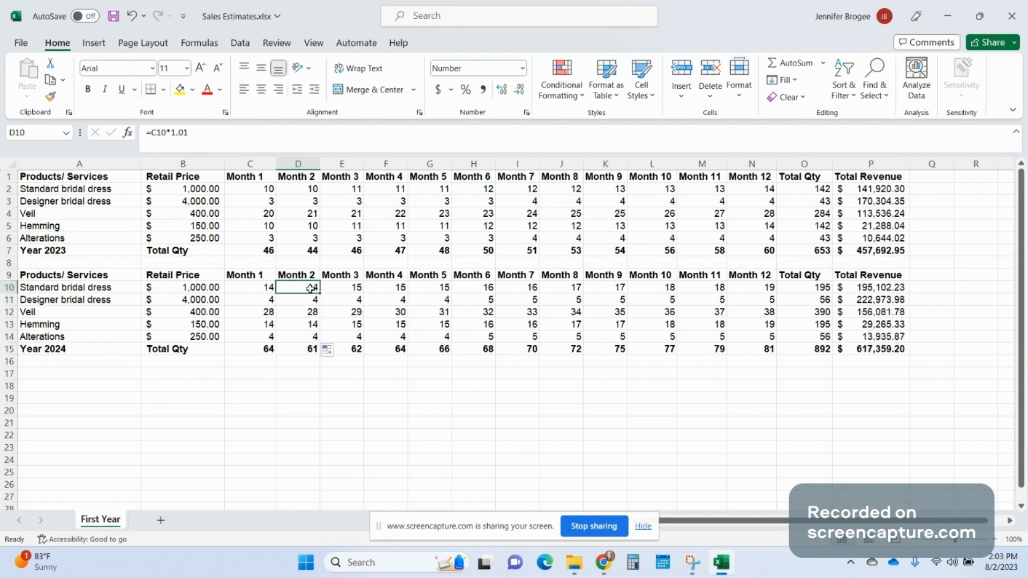
pyautogui.moveTo(310, 289); pyautogui.dragTo(771, 337)
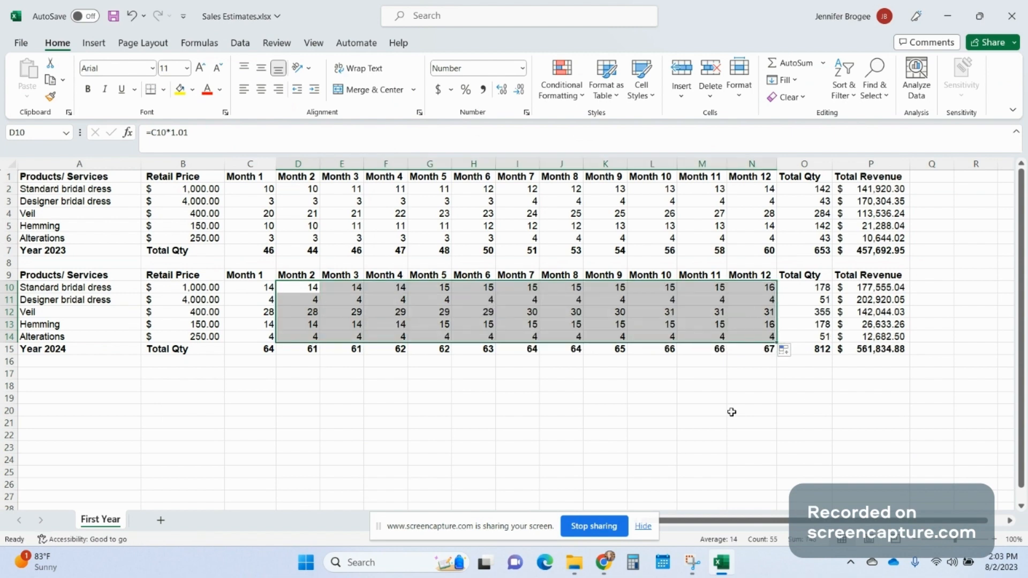
pyautogui.click(771, 412)
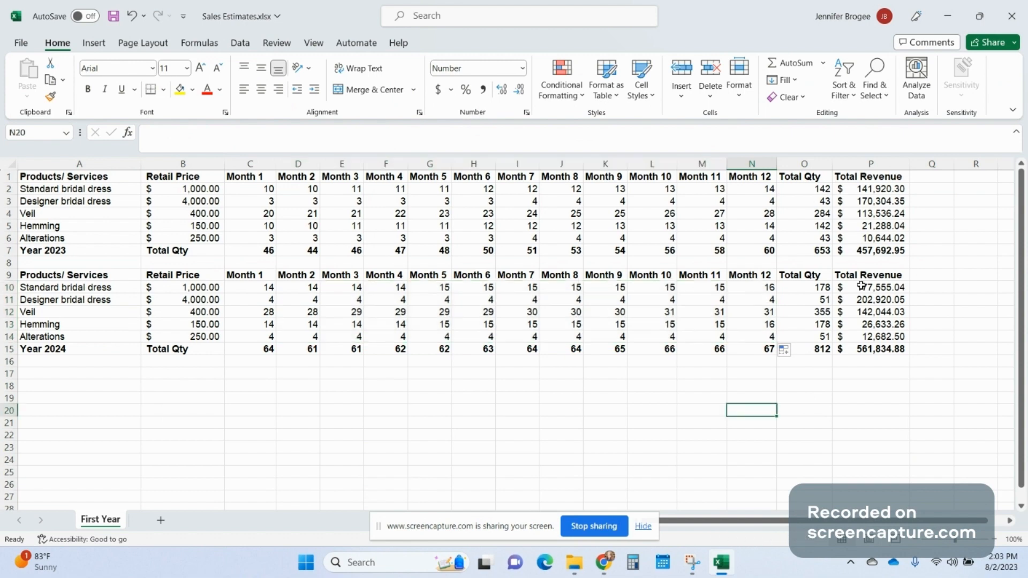
pyautogui.click(890, 423)
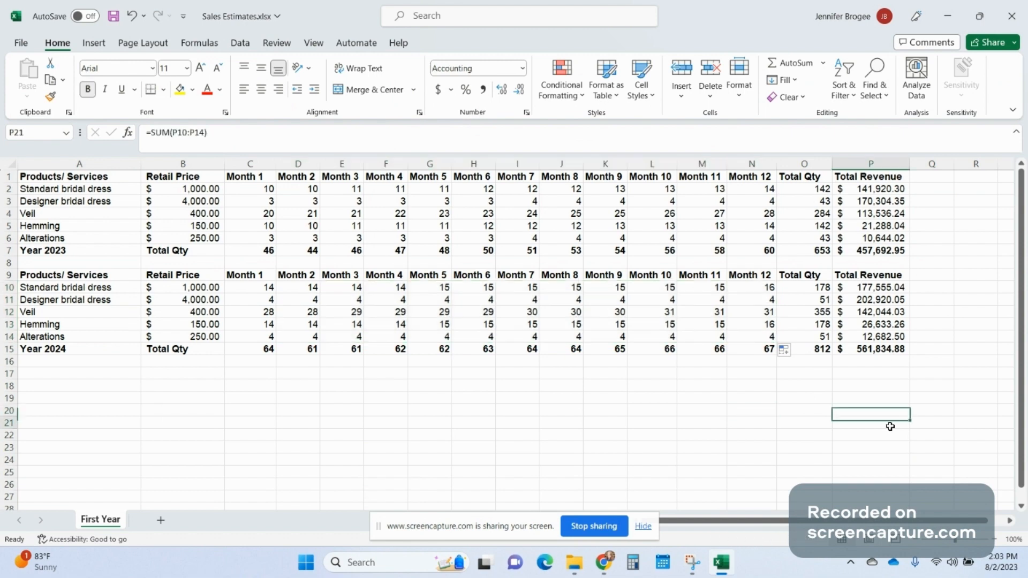